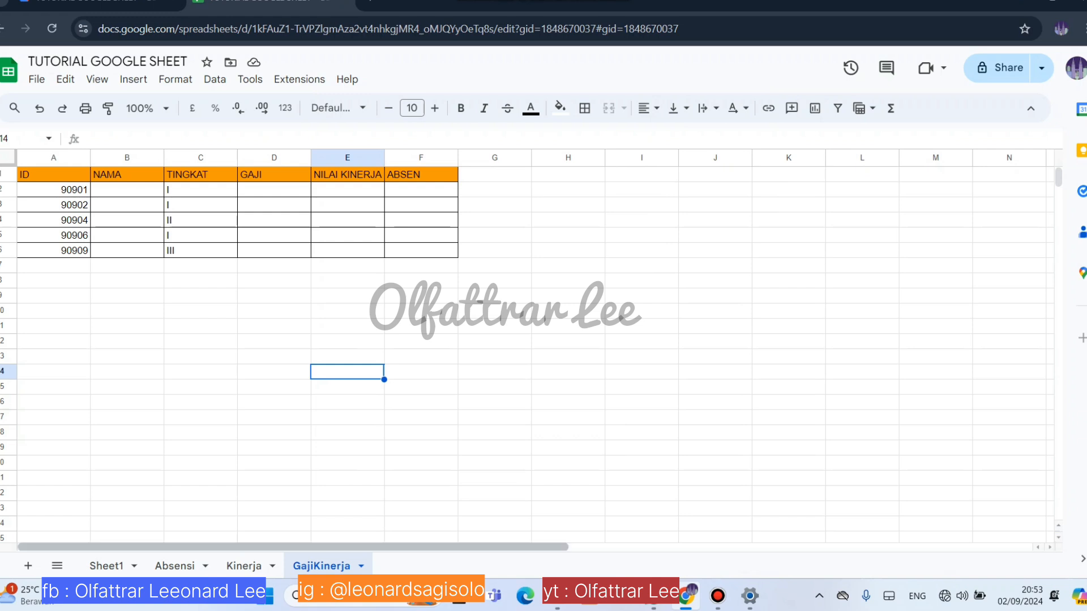
Examine the source sheets, including the TINGKAT and TUN.KINERJA rows in Kinerja and the ID and ABSENSI columns in Absensi
click(175, 566)
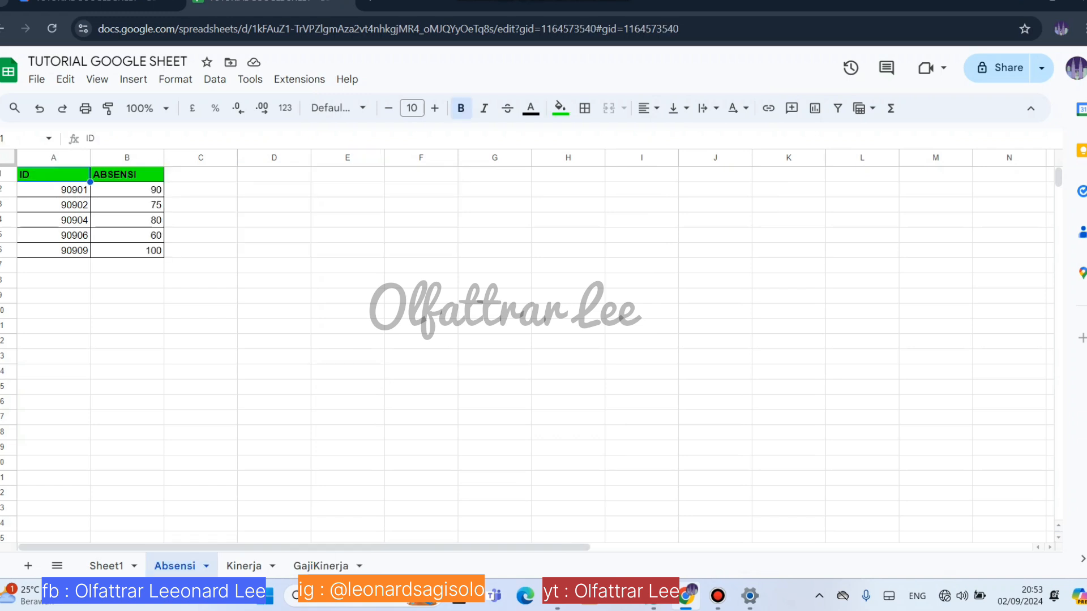
click(216, 566)
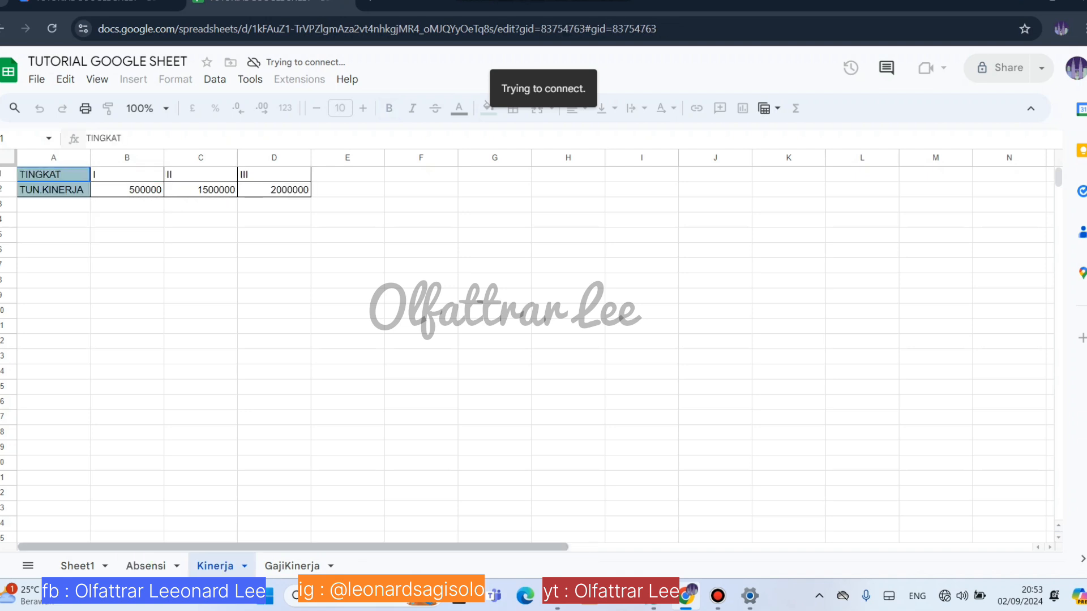
click(78, 566)
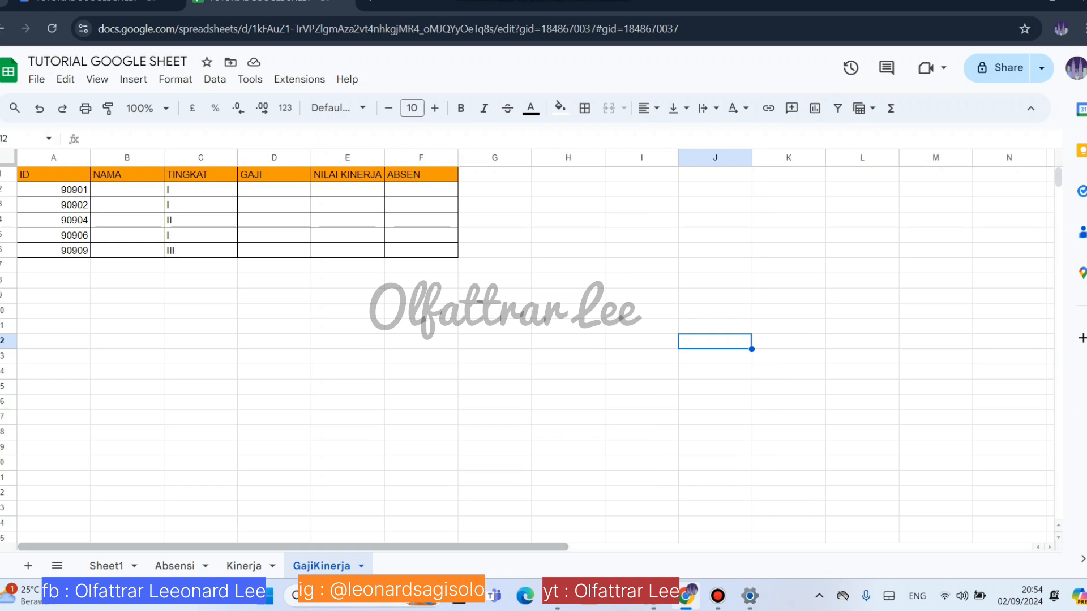
click(175, 565)
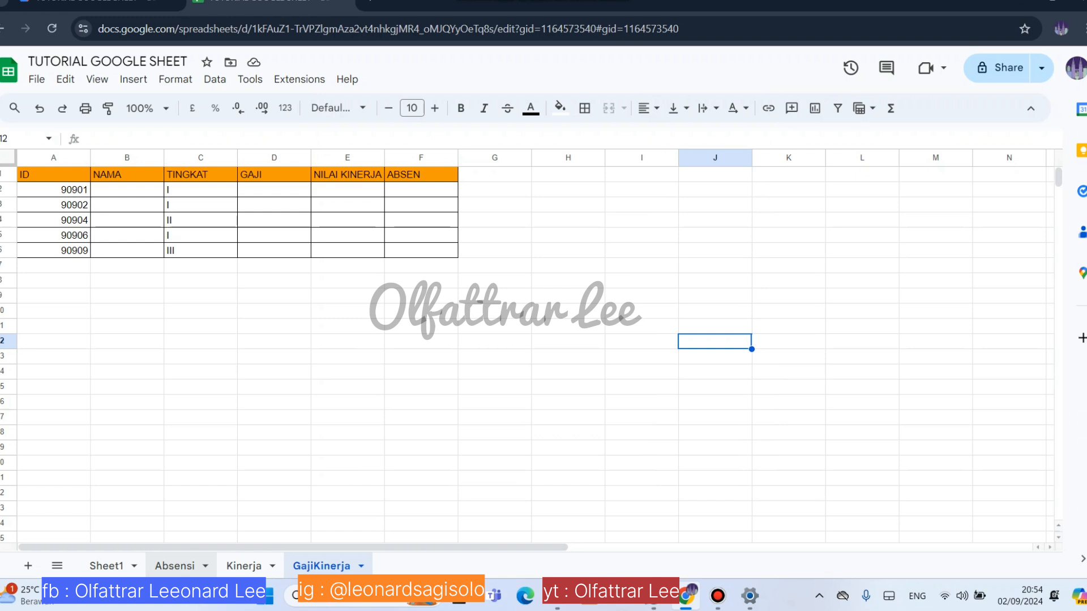
click(244, 565)
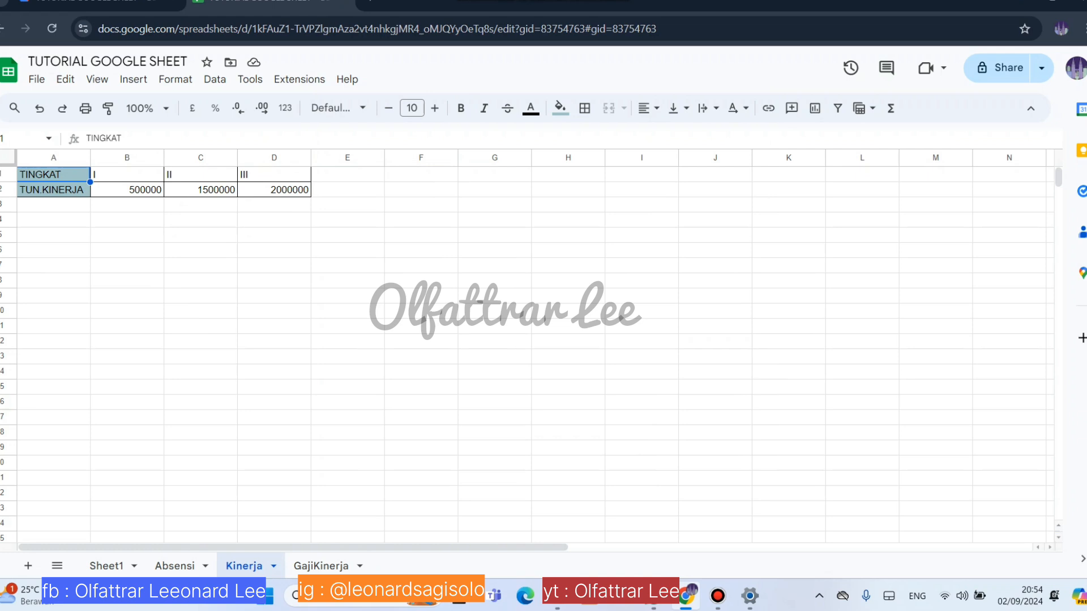
drag(126, 174, 274, 174)
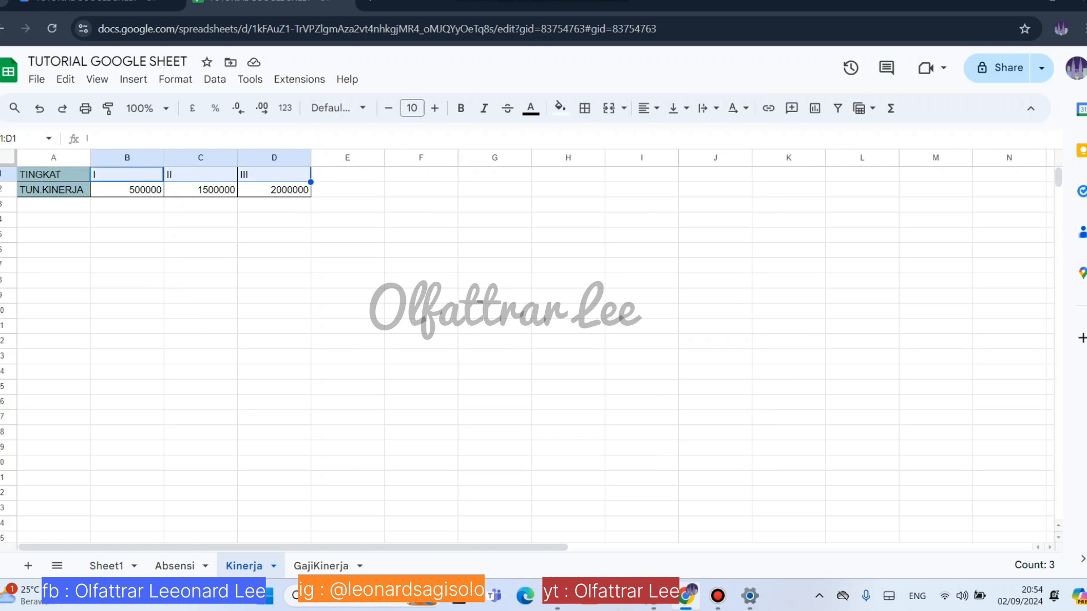
key(ctrl+c)
key(Escape)
click(274, 175)
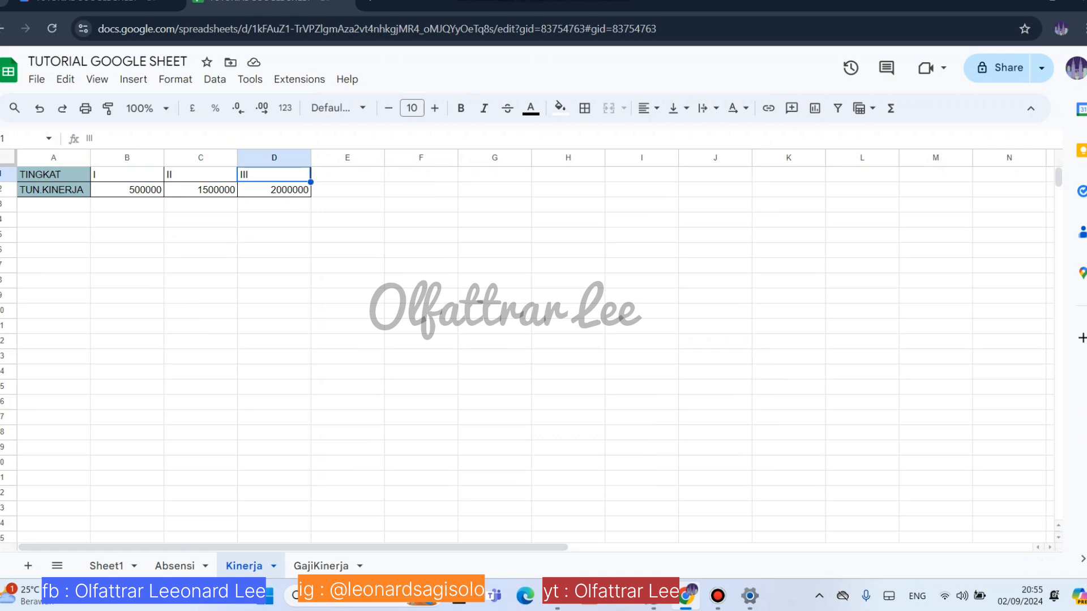
click(127, 190)
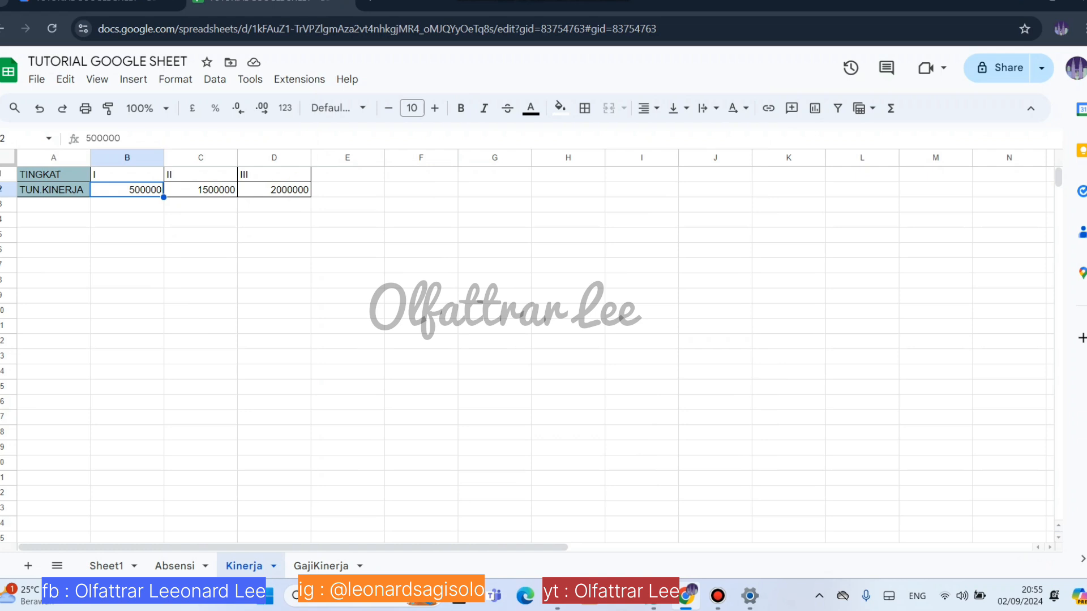
click(175, 566)
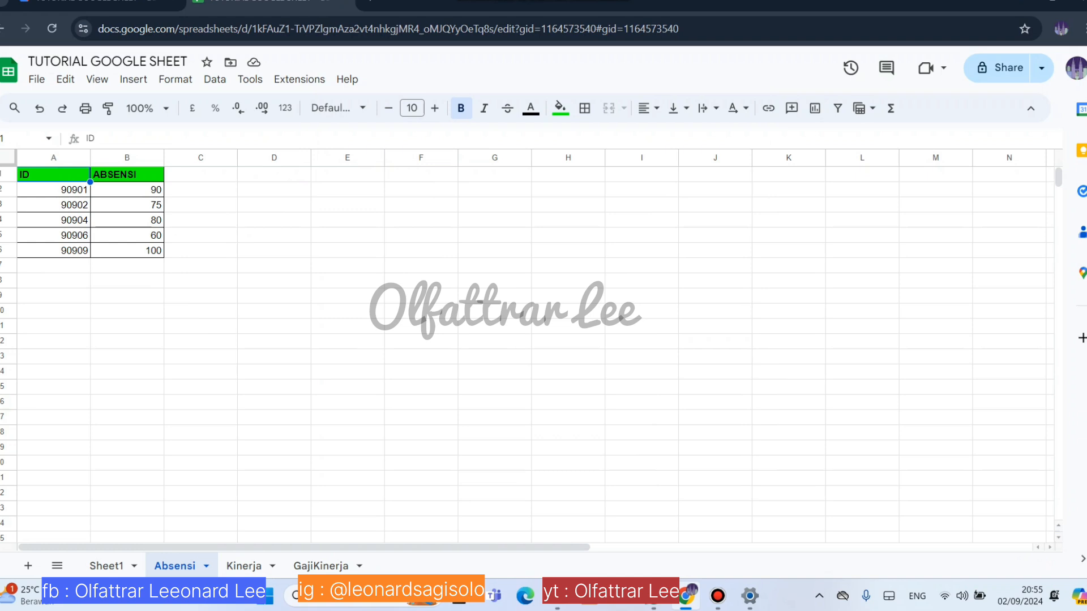
drag(127, 189, 127, 251)
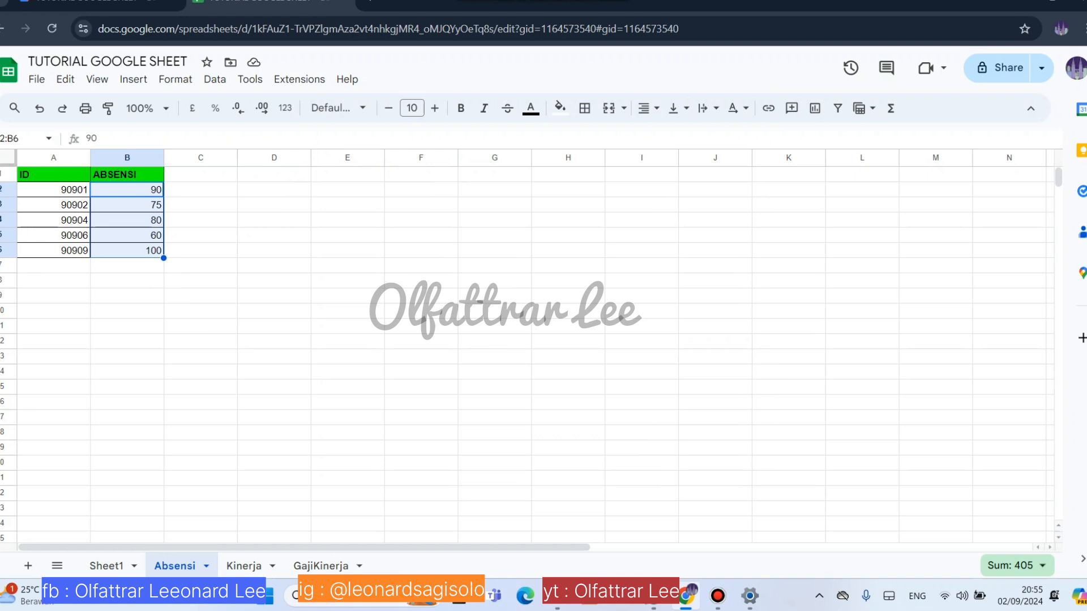
drag(54, 189, 53, 250)
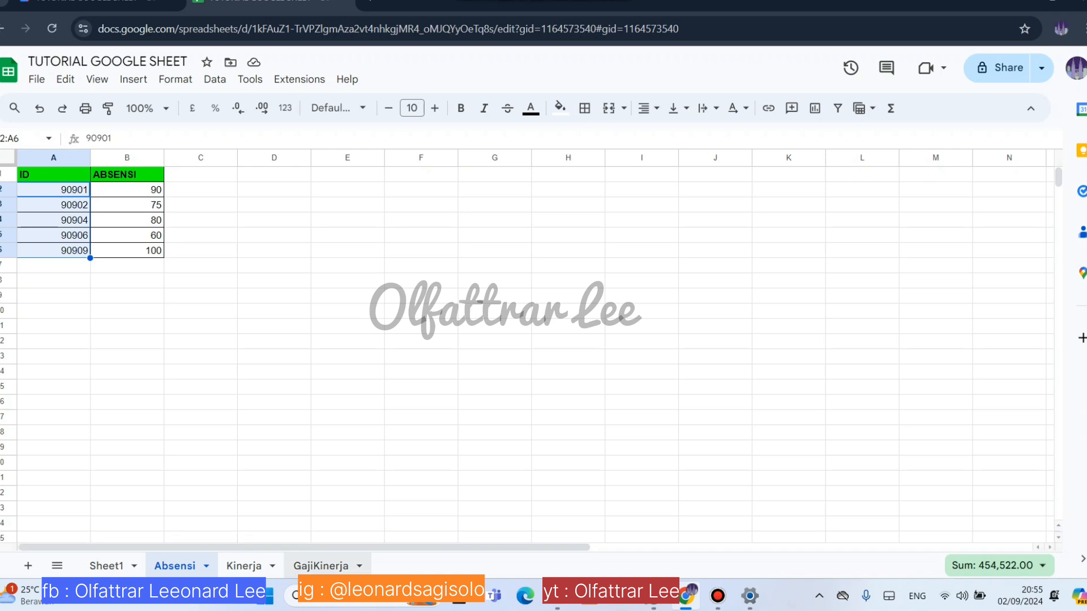
Start a VLOOKUP formula in cell B2 under NAMA on the GajiKinerja sheet, using the ID in A2 as search key
click(320, 565)
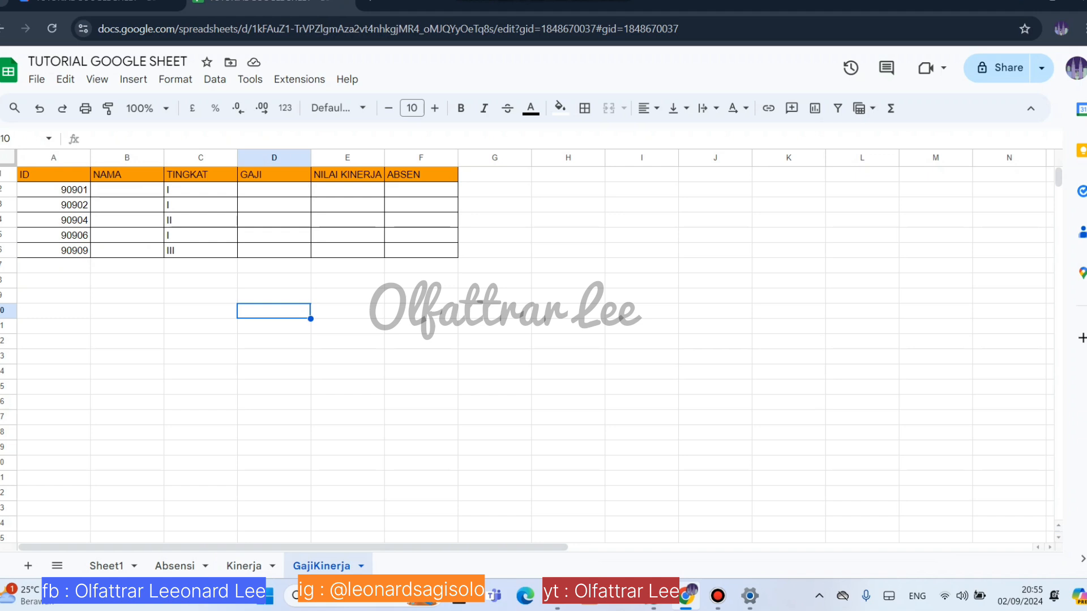
click(126, 190)
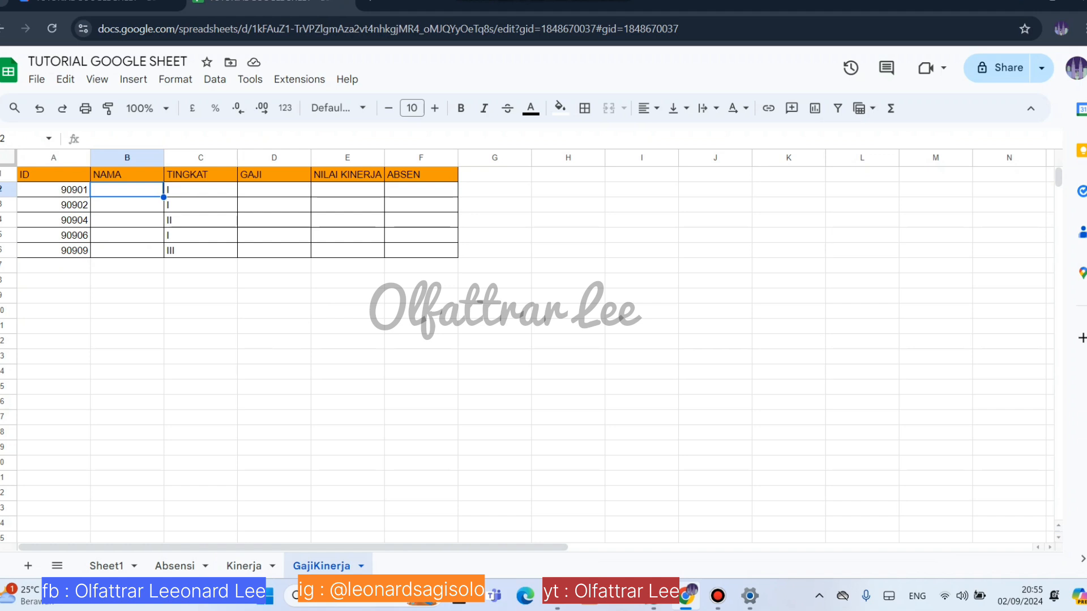
text(=)
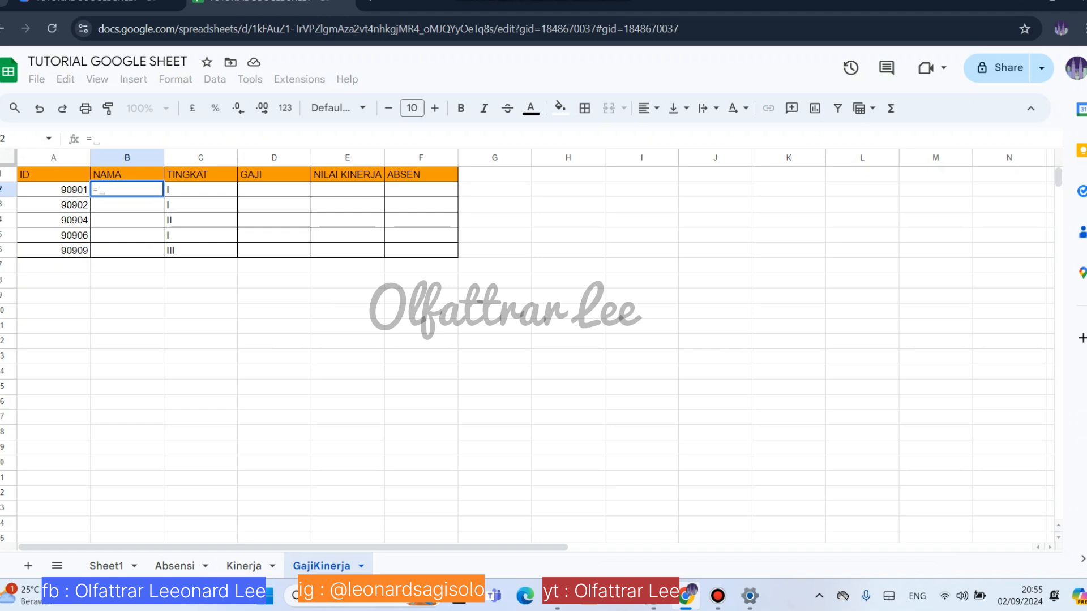
text(VL)
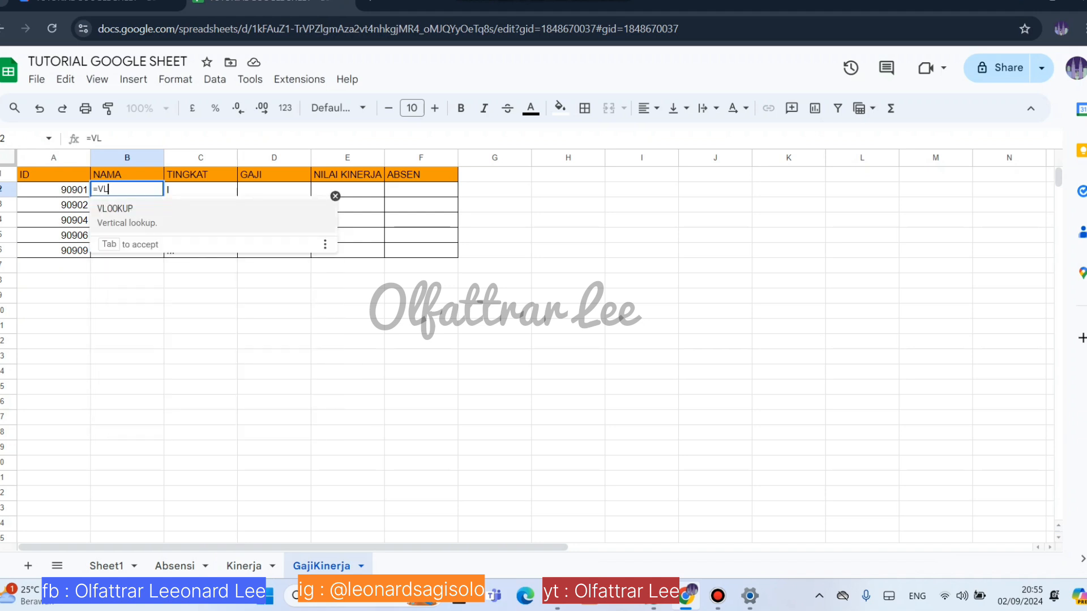
key(Tab)
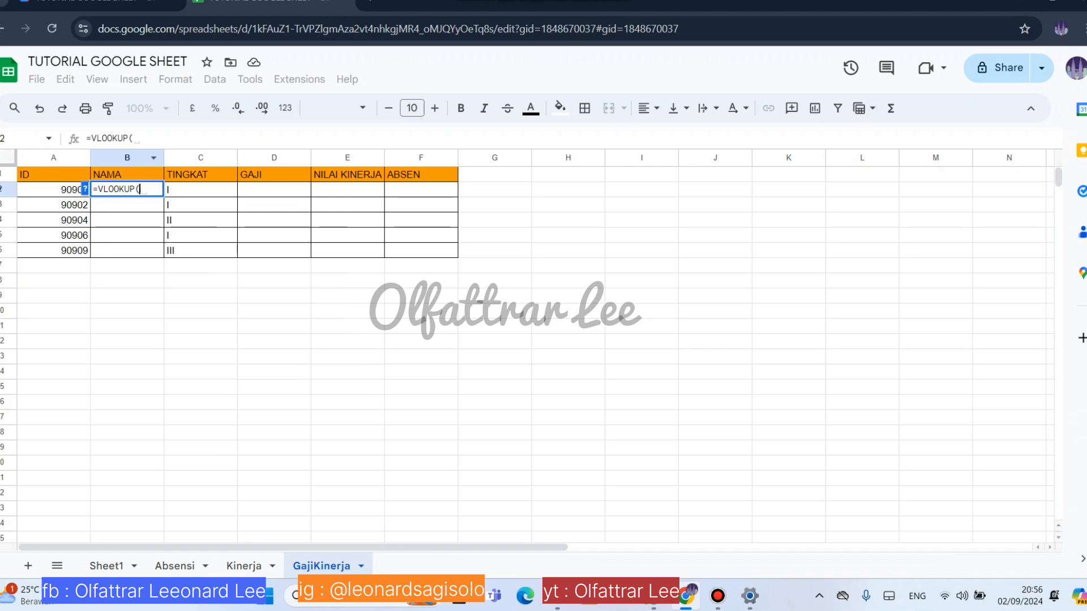
click(107, 566)
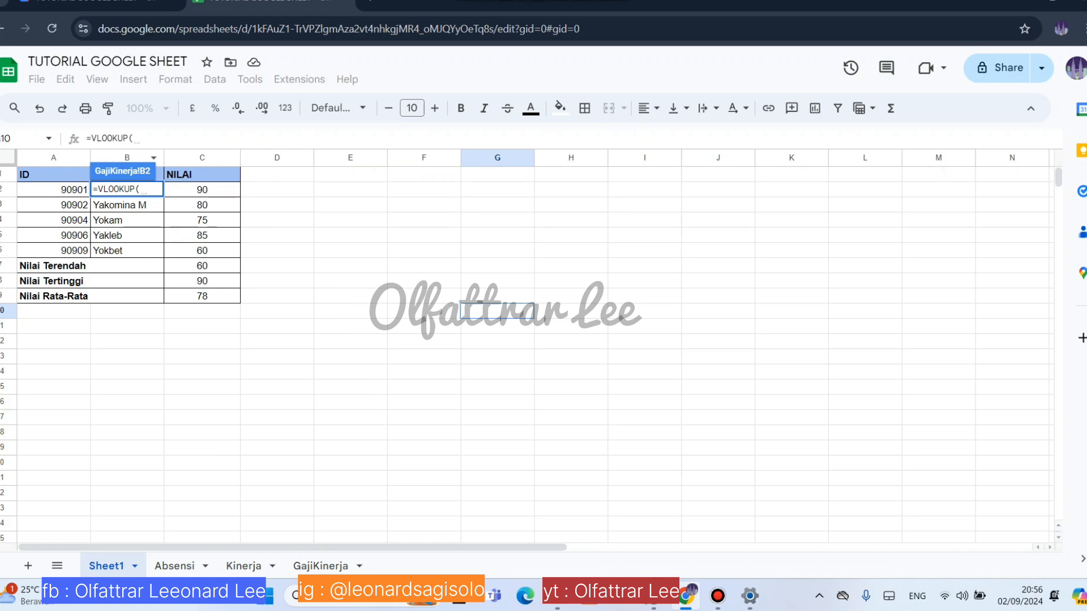
click(321, 565)
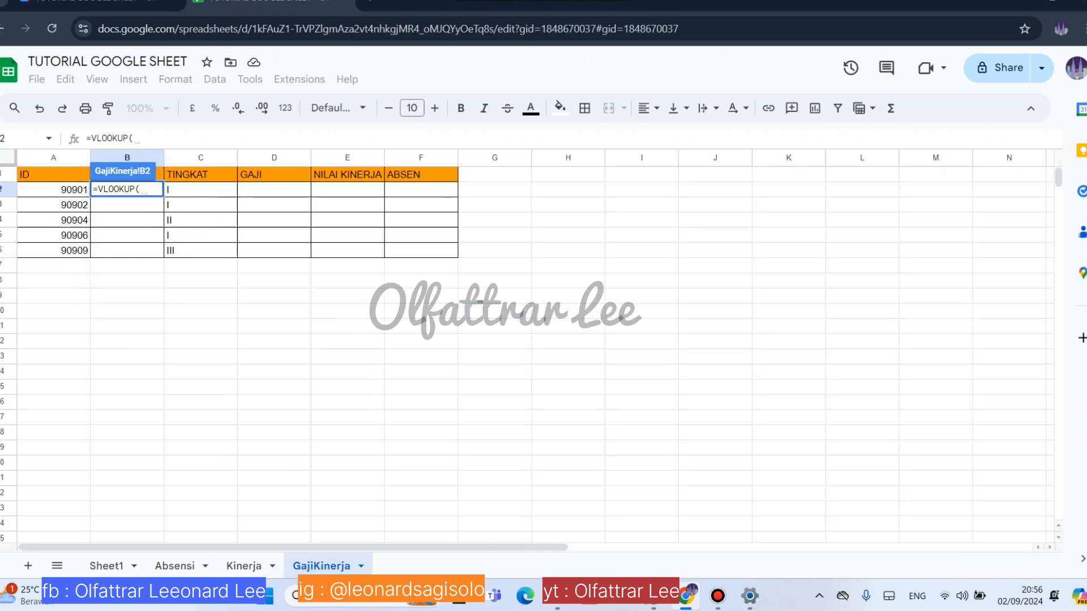
click(54, 190)
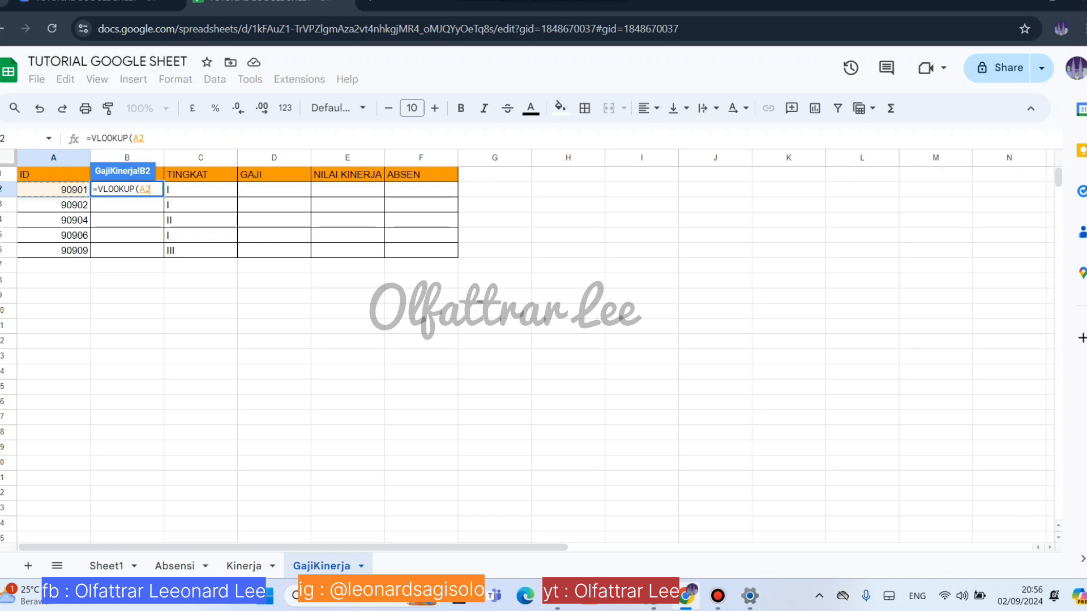
Add the range A2:C6 on Sheet1 as the second argument of the VLOOKUP formula, separated by a semicolon
click(106, 566)
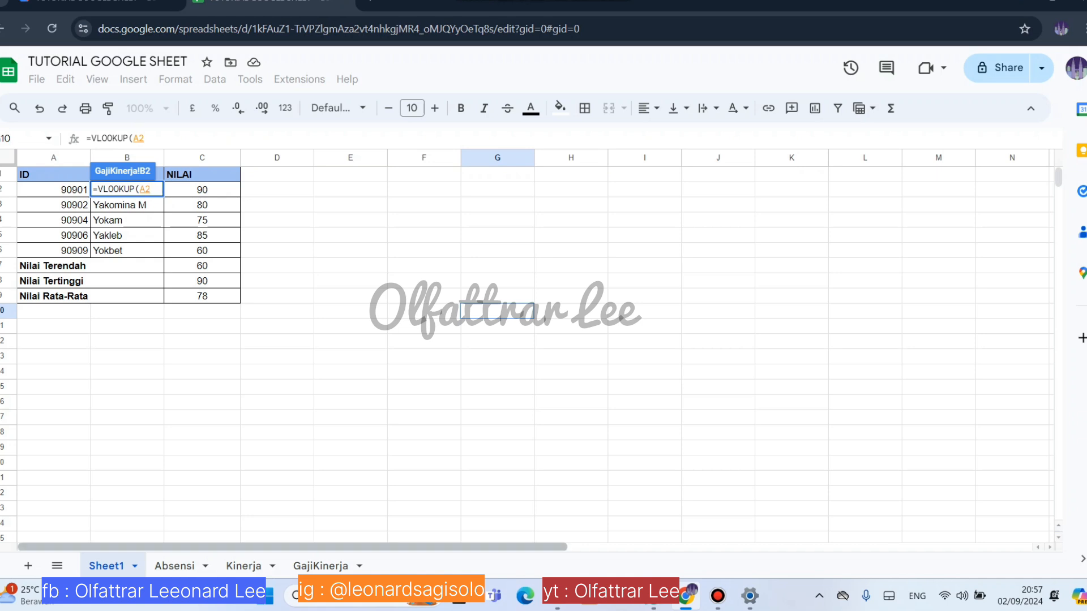
click(320, 566)
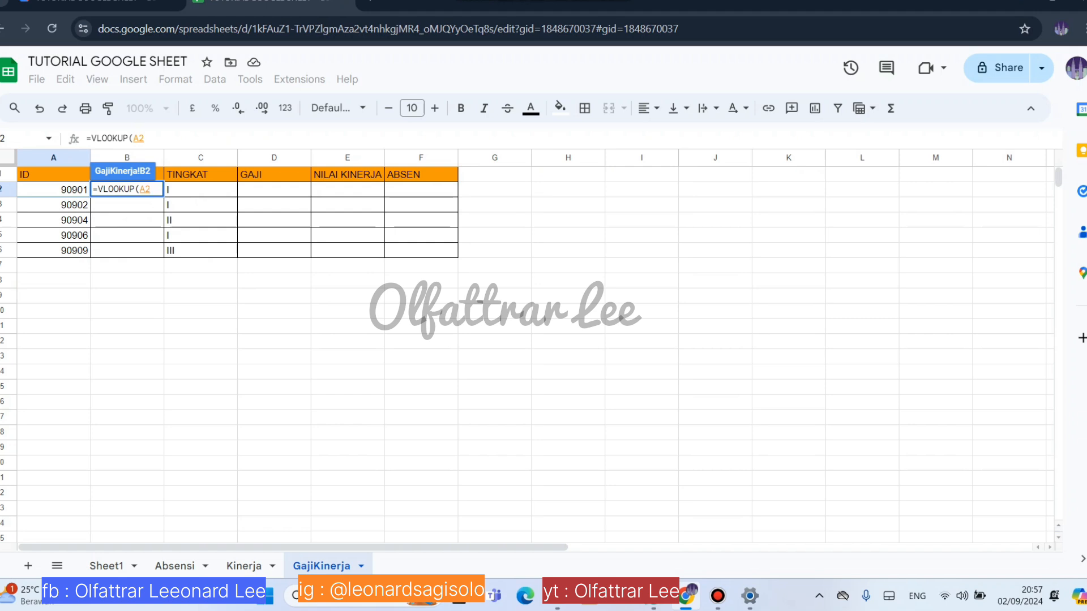
click(106, 566)
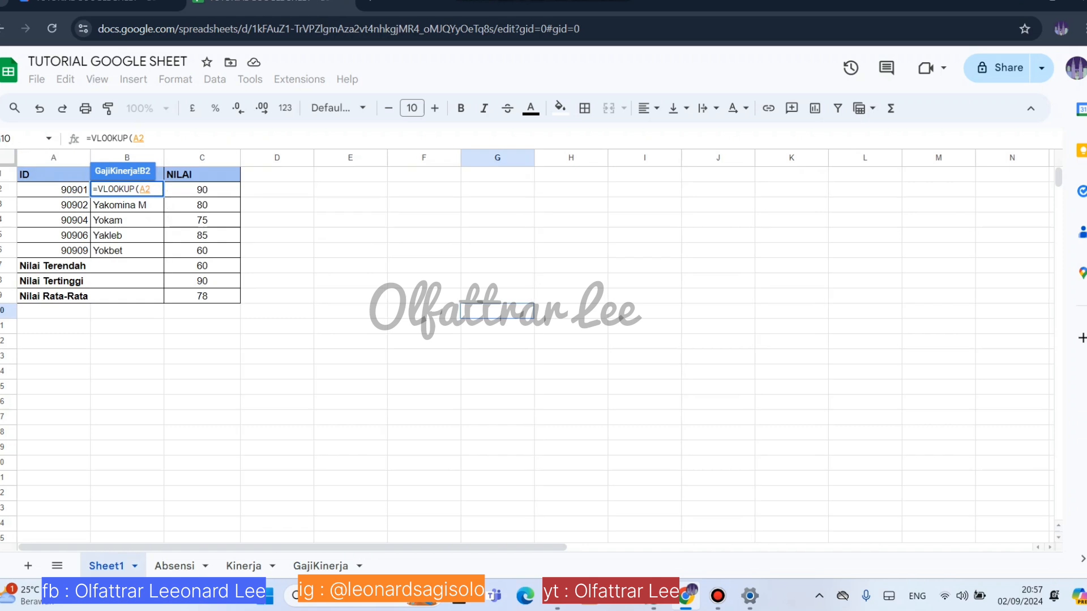
click(320, 566)
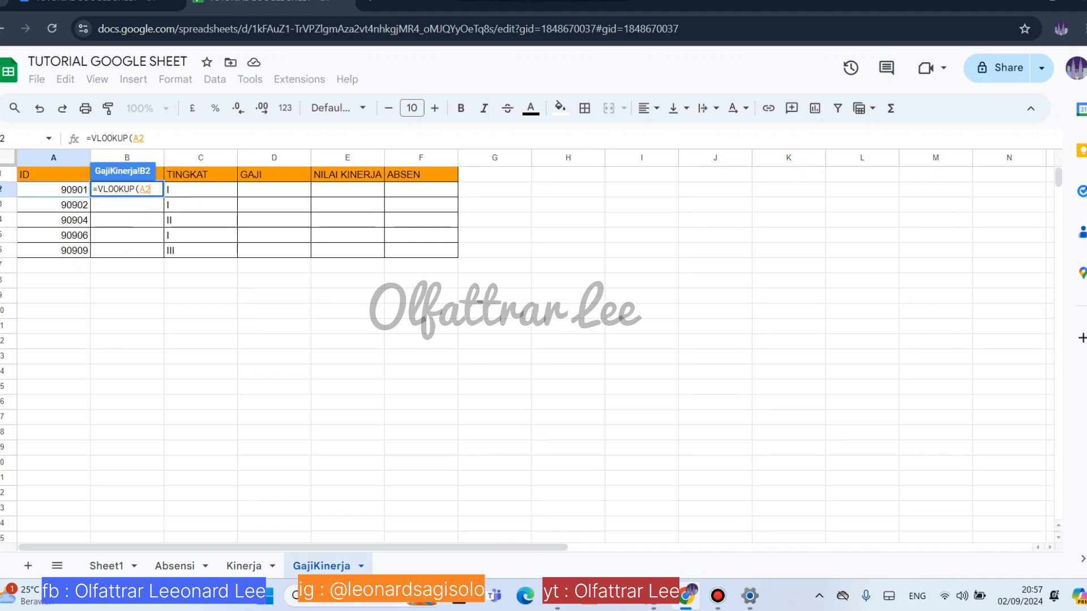
text(;)
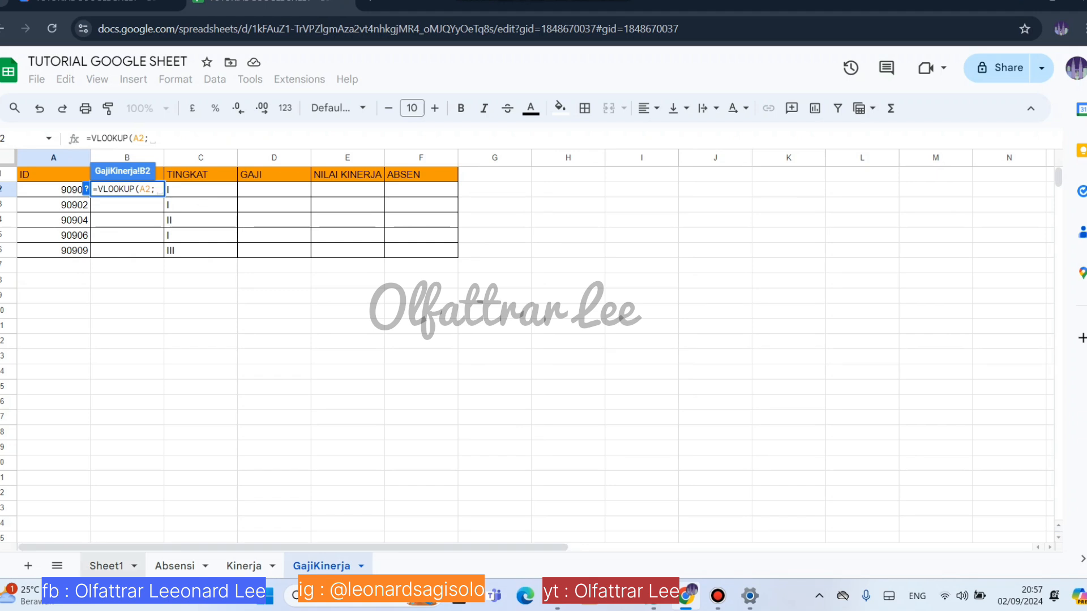
click(106, 565)
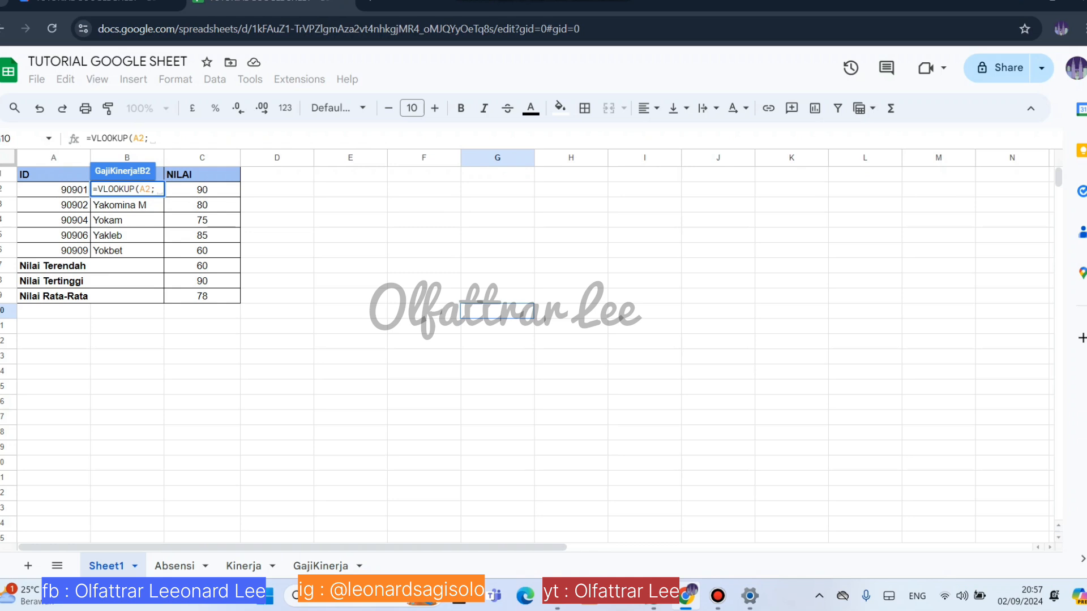
click(53, 190)
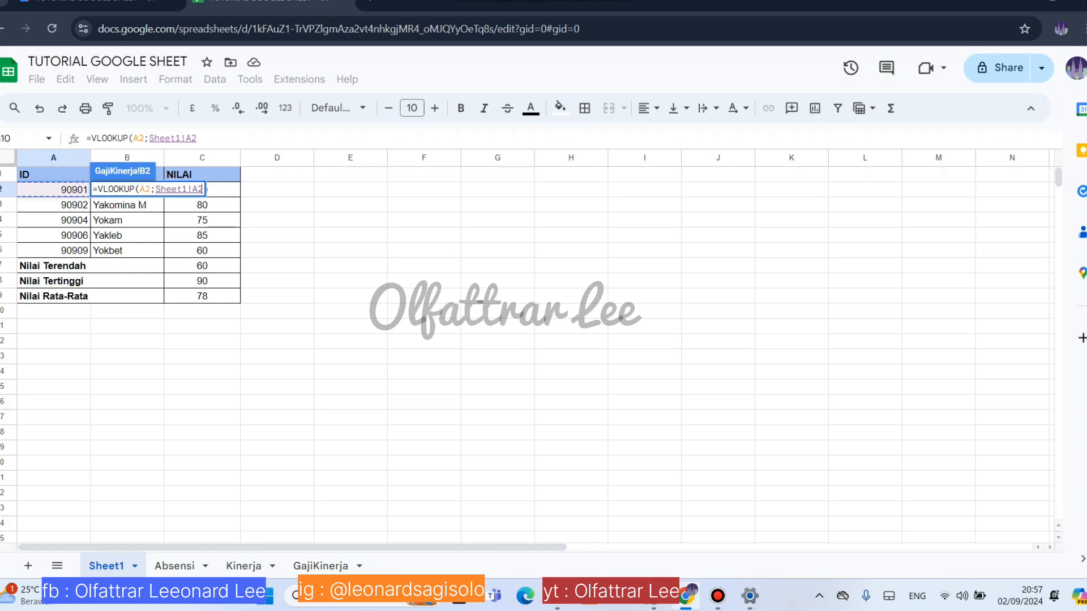
key(shift+Right)
key(shift+Down)
key(shift+Right)
key(shift+Down)
key(shift+Down)
key(shift+Down)
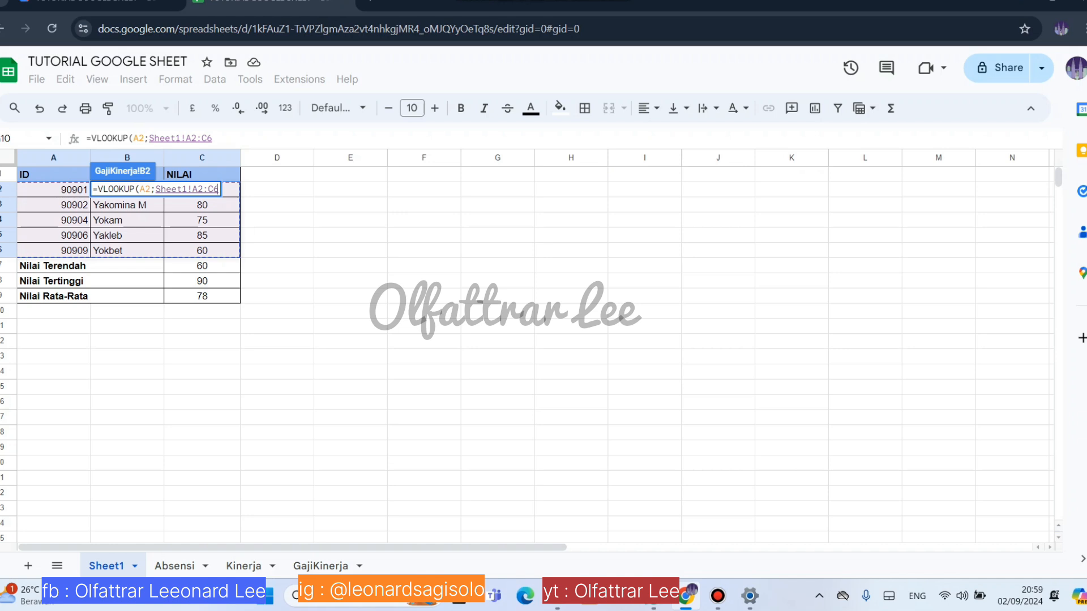
Make the VLOOKUP range absolute as Sheet1!$A$2:$C$6, followed by a semicolon, and return to the GajiKinerja sheet with the formula open
key(F4)
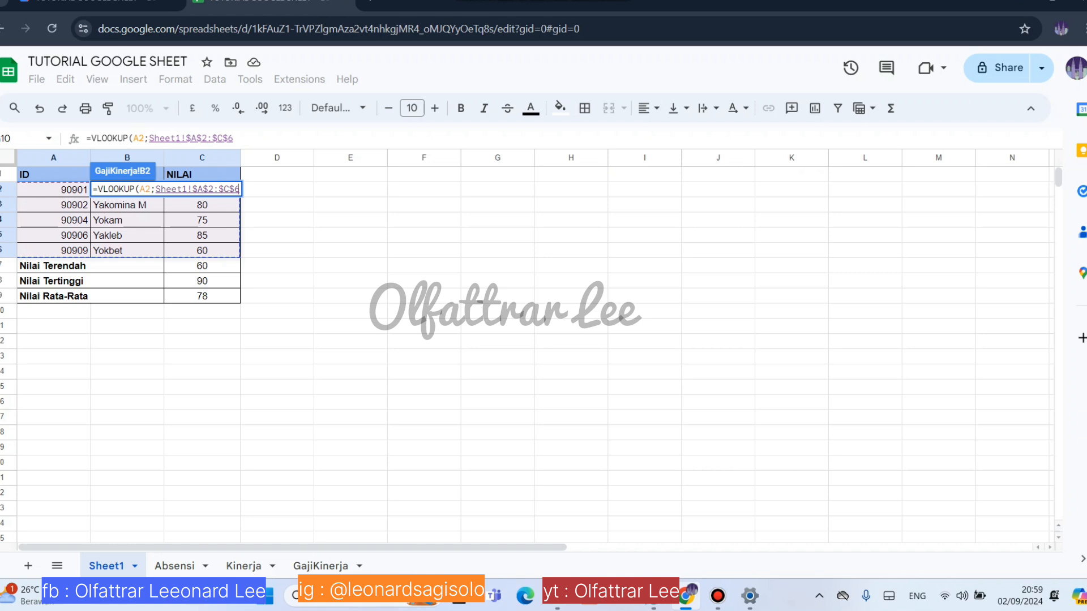
key(F4)
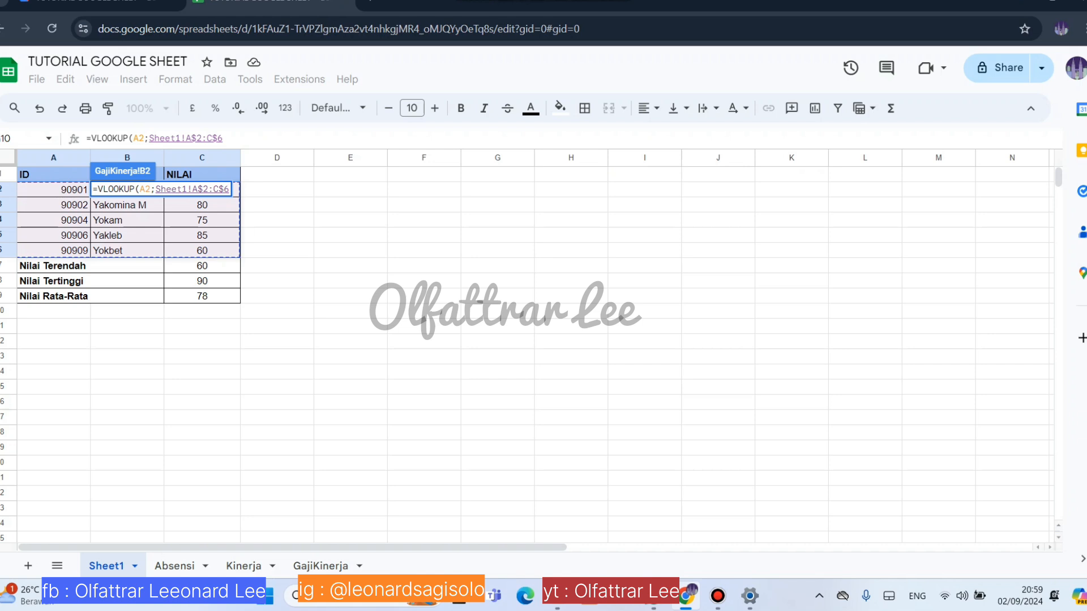
key(F4)
key(F4)
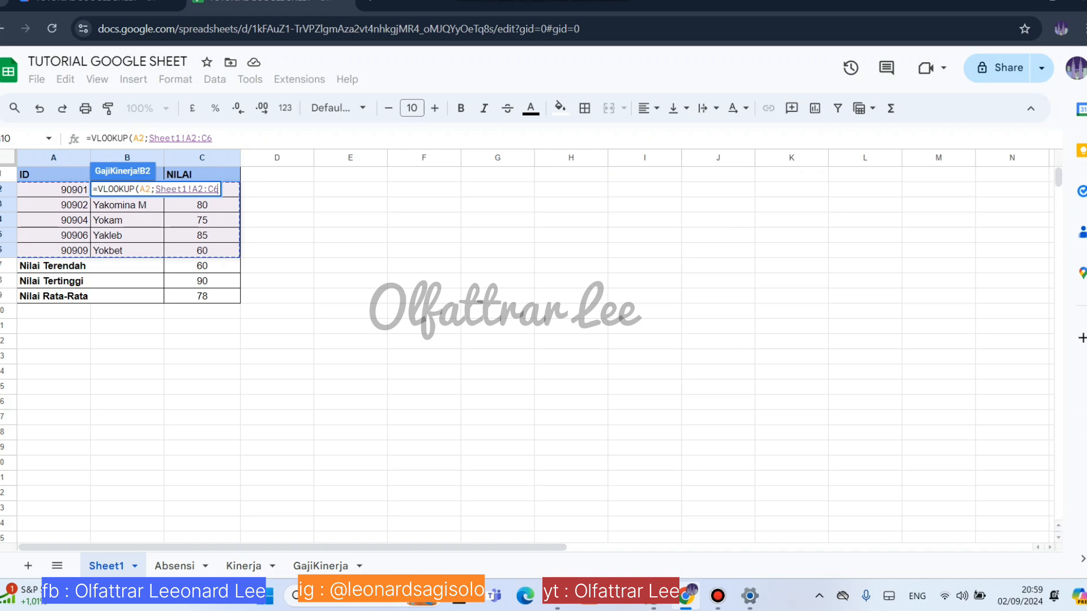
key(F4)
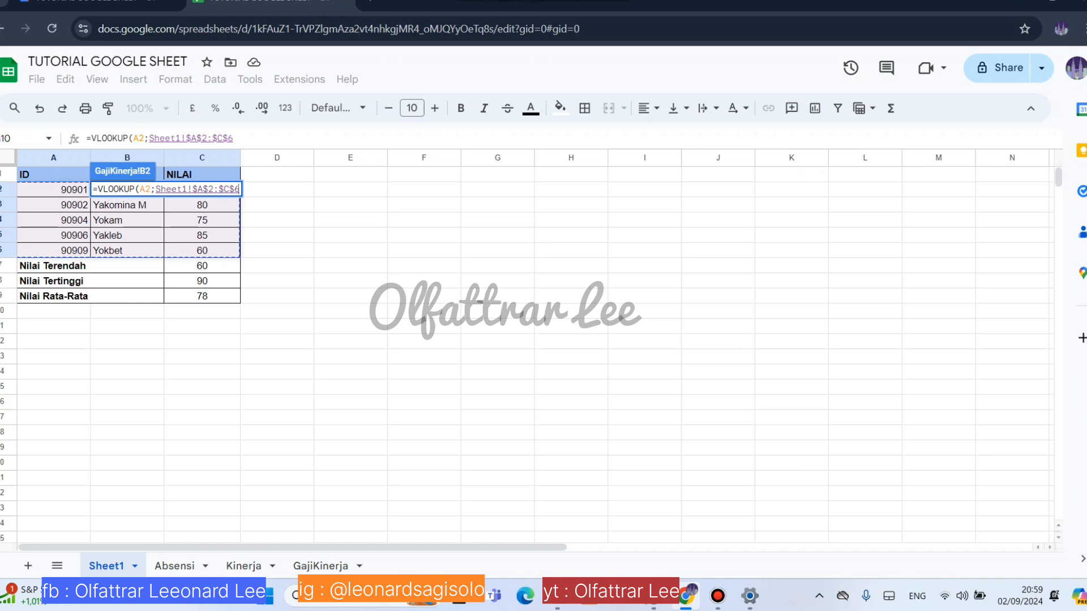
text(;)
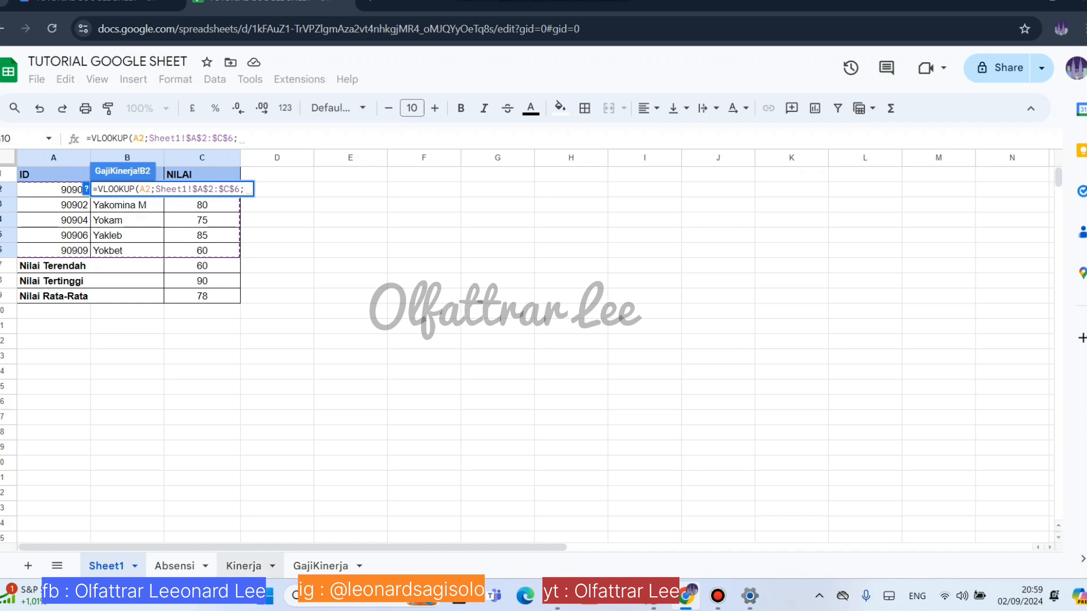
click(321, 566)
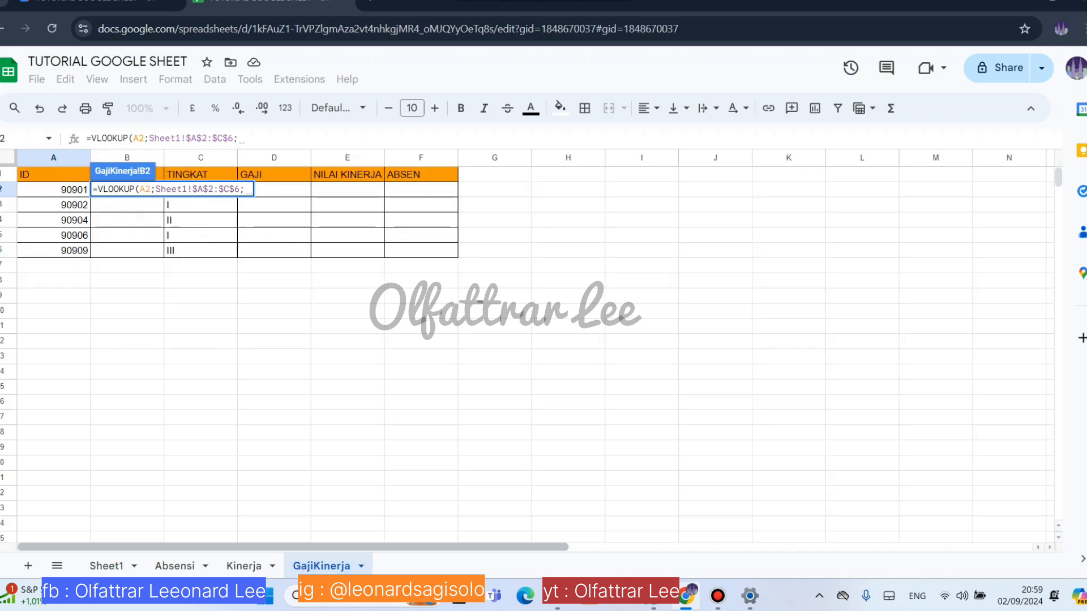
click(106, 565)
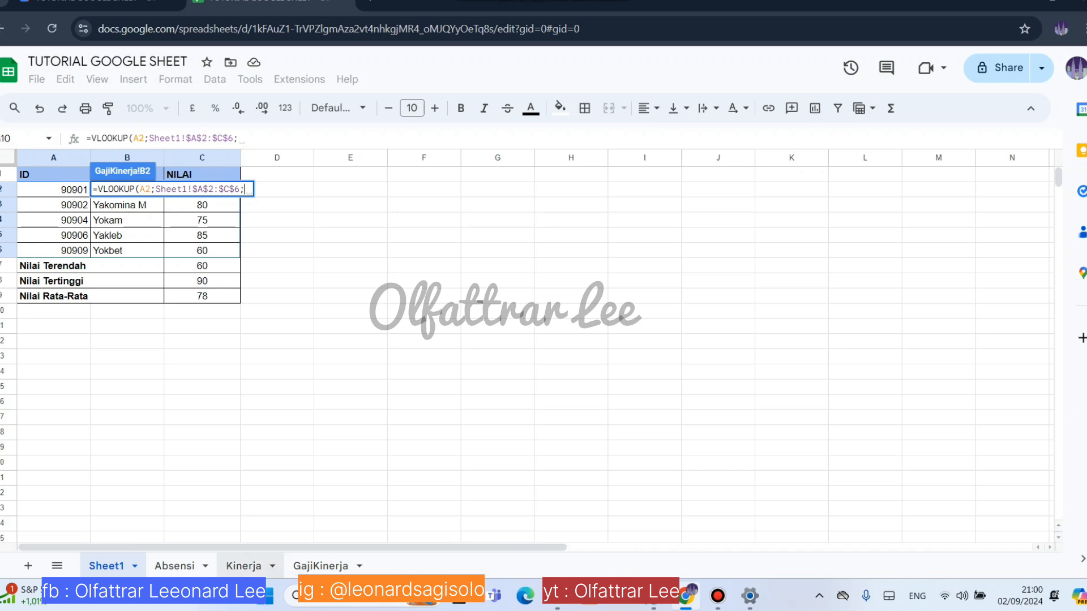
click(321, 566)
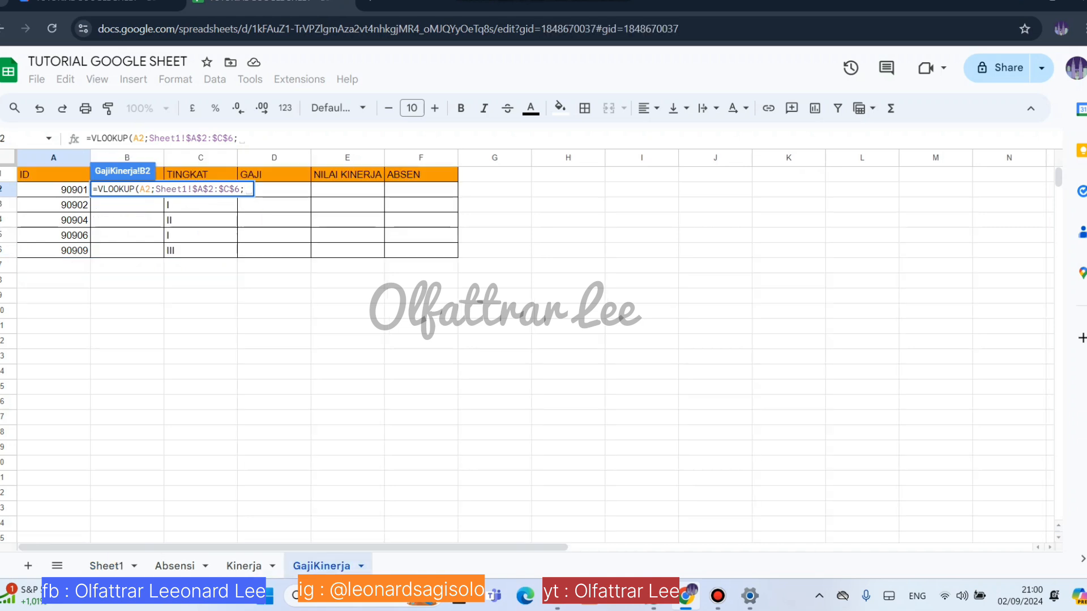
Complete the VLOOKUP in B2 with column index 2, fill the remaining NAMA rows with the suggested formula, and check the names against Sheet1
text(2)
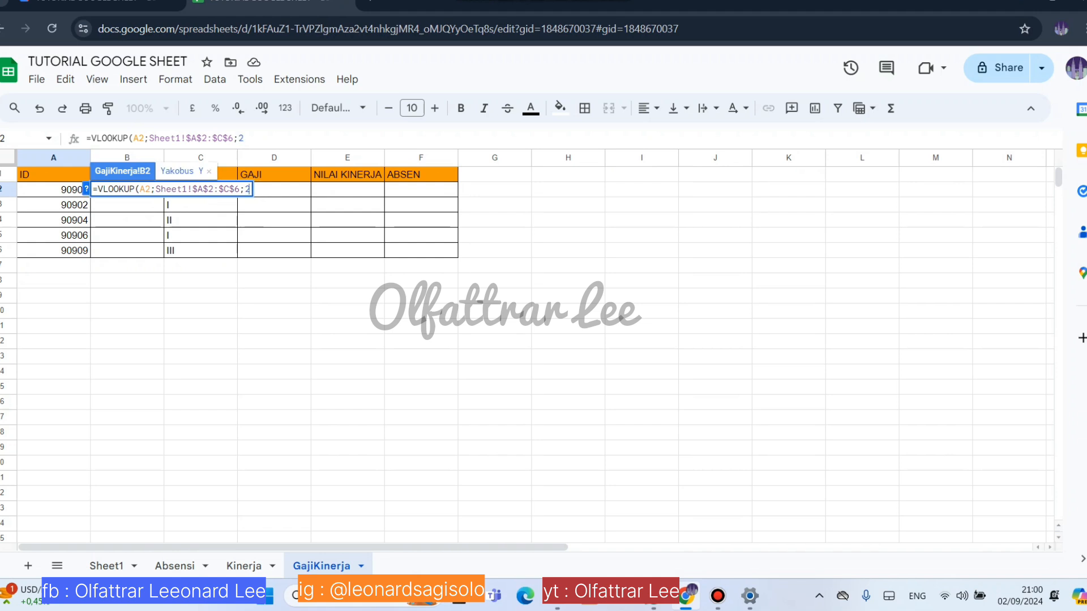
text())
key(Return)
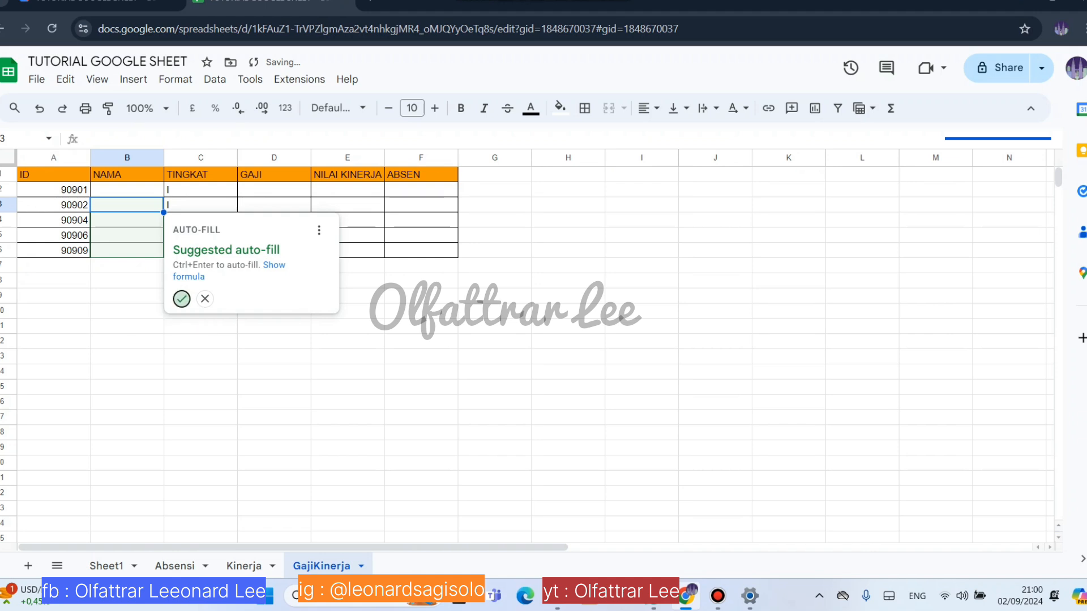
click(181, 298)
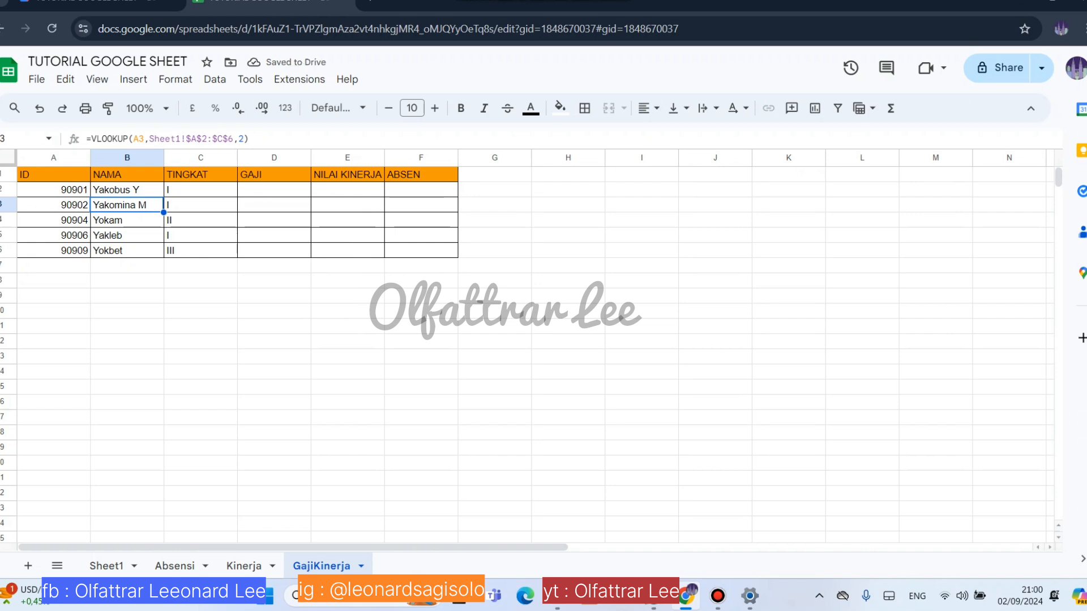
click(106, 565)
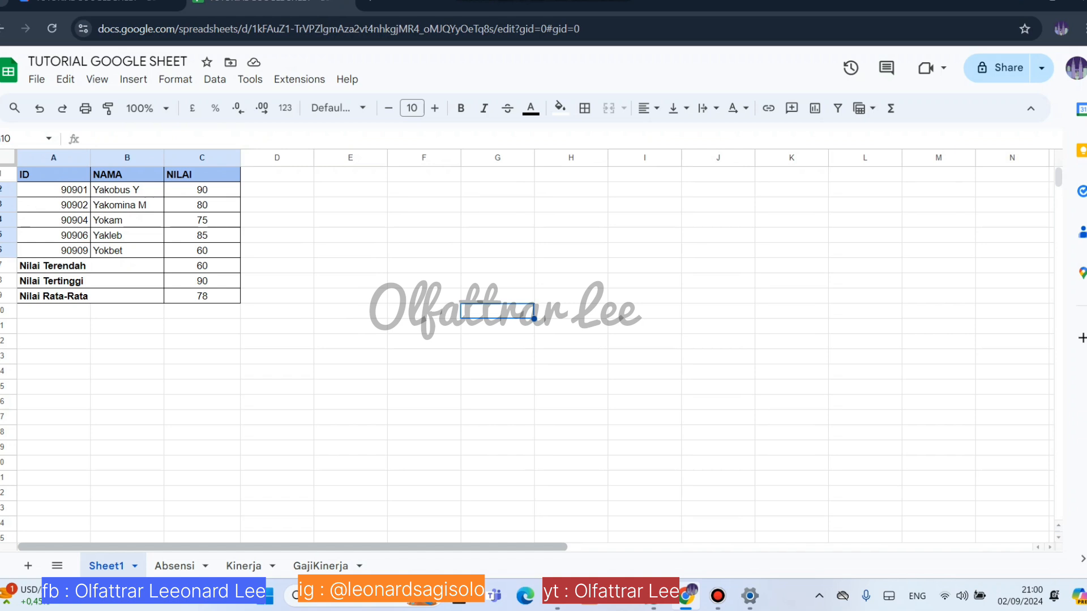
click(320, 565)
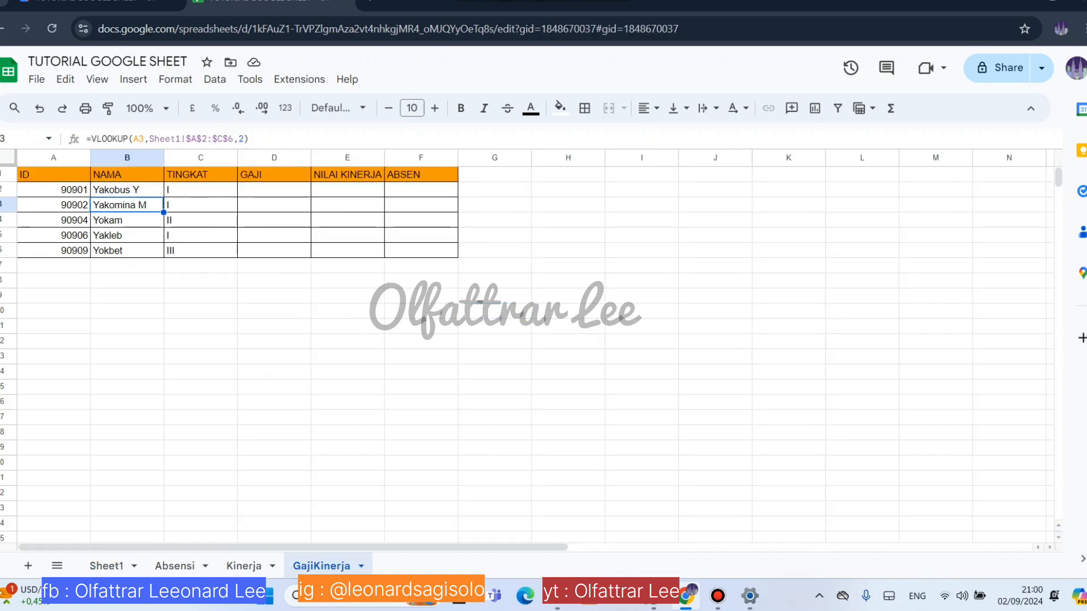
Check the TINGKAT and TUN.KINERJA rows on Kinerja and start an HLOOKUP formula in D2 under GAJI with C2 as search key
click(274, 190)
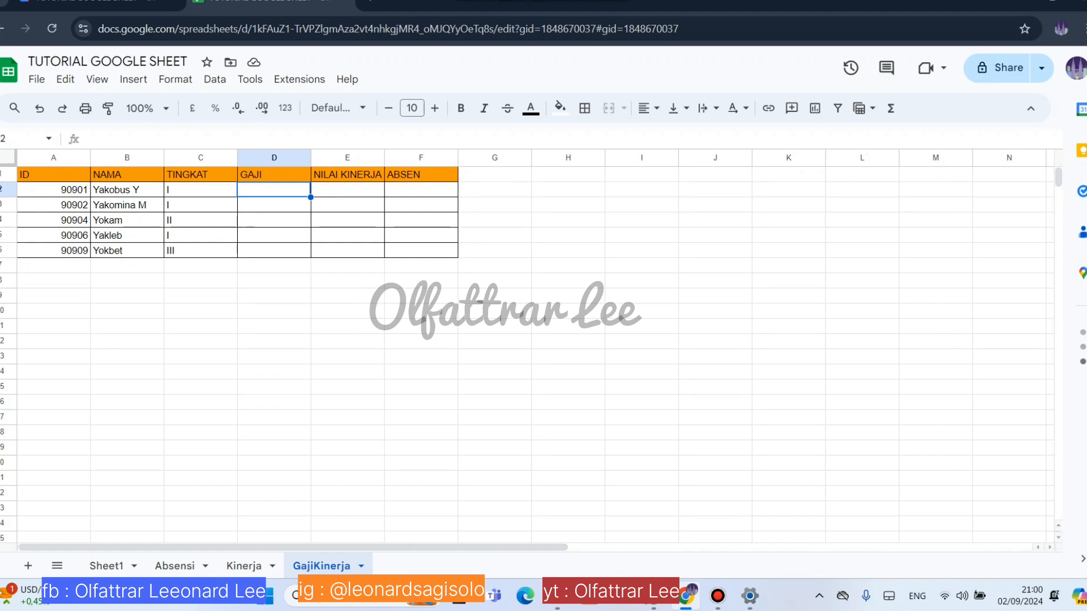
click(244, 566)
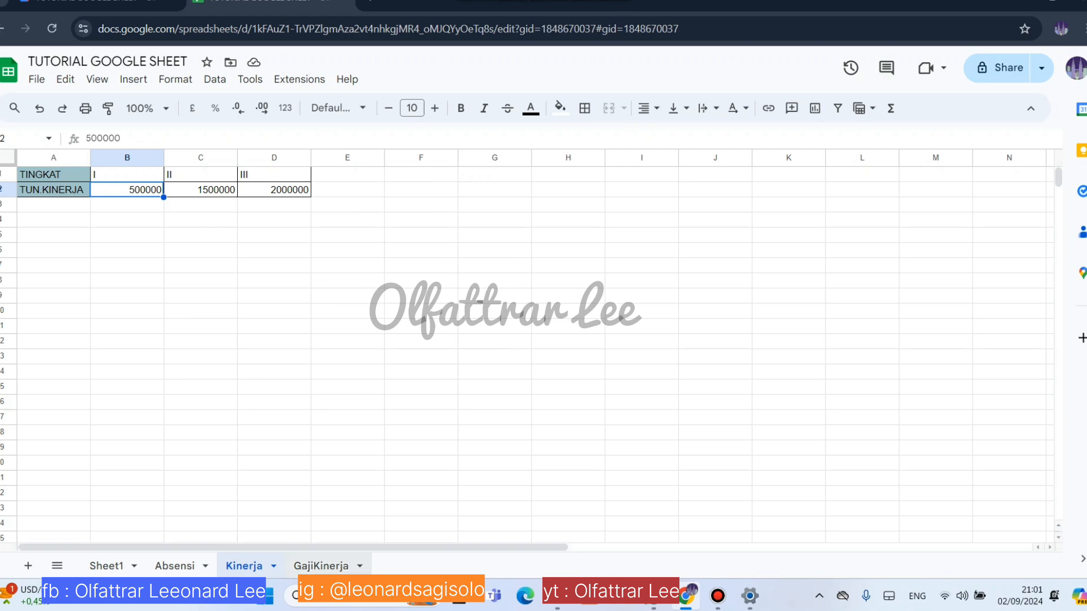
click(321, 566)
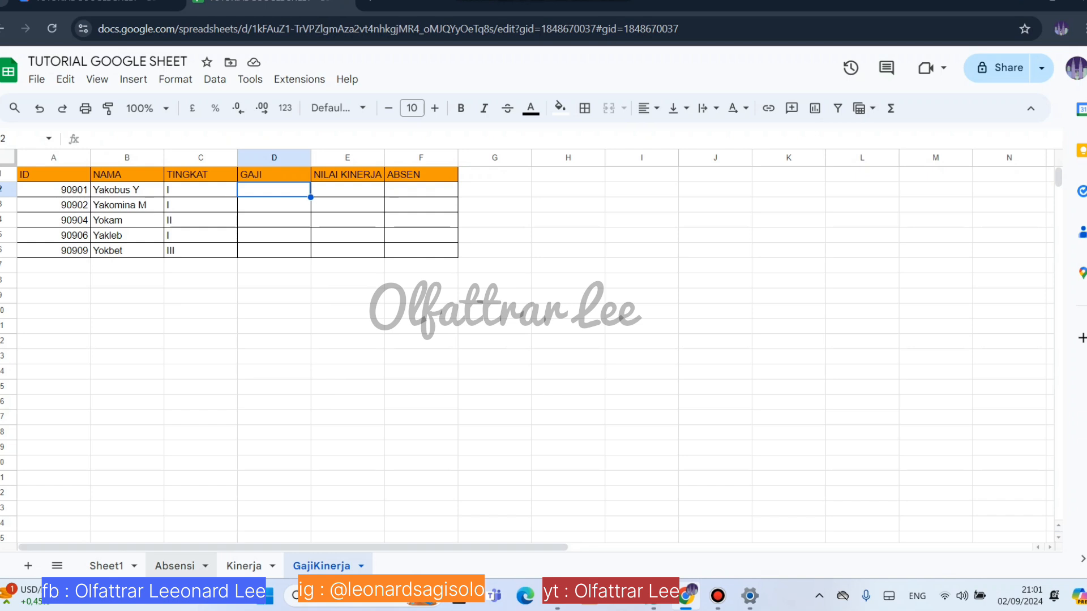
click(244, 566)
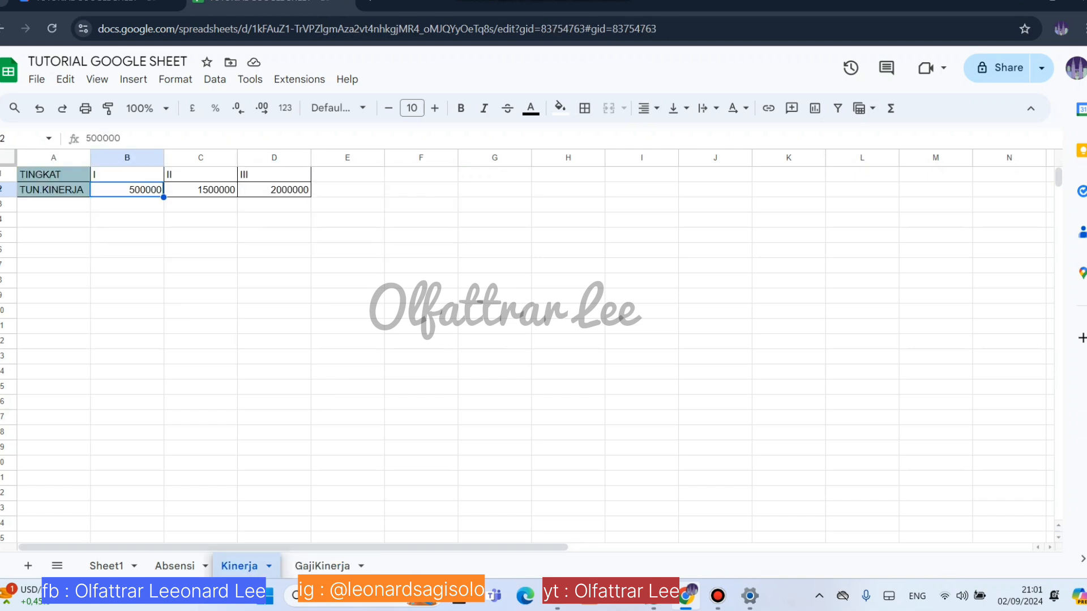
mouse_move(244, 566)
mouse_down()
mouse_move(147, 566)
mouse_move(244, 566)
mouse_up()
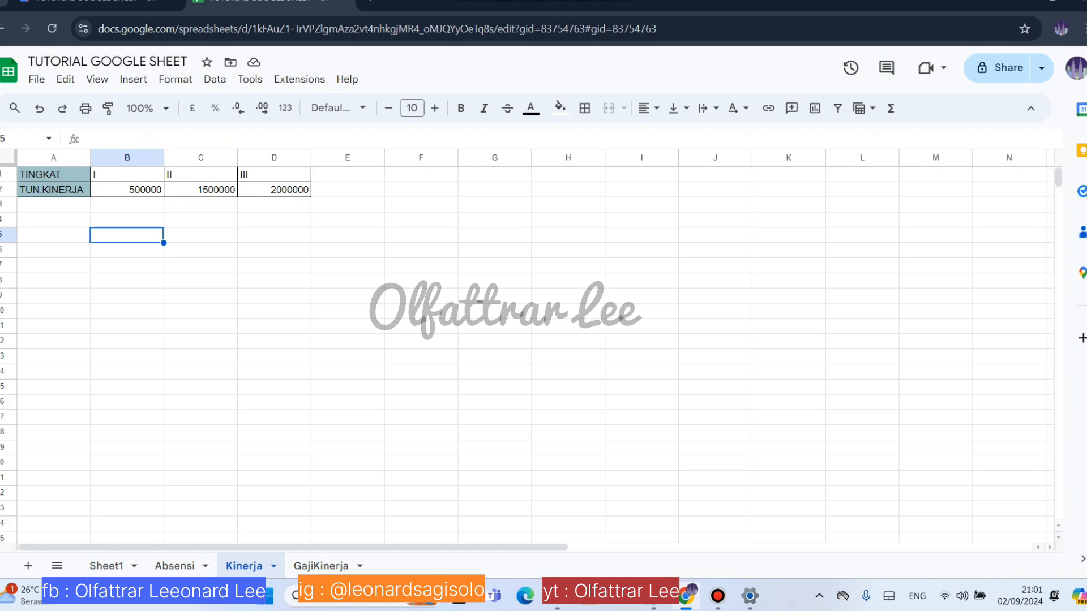
click(321, 566)
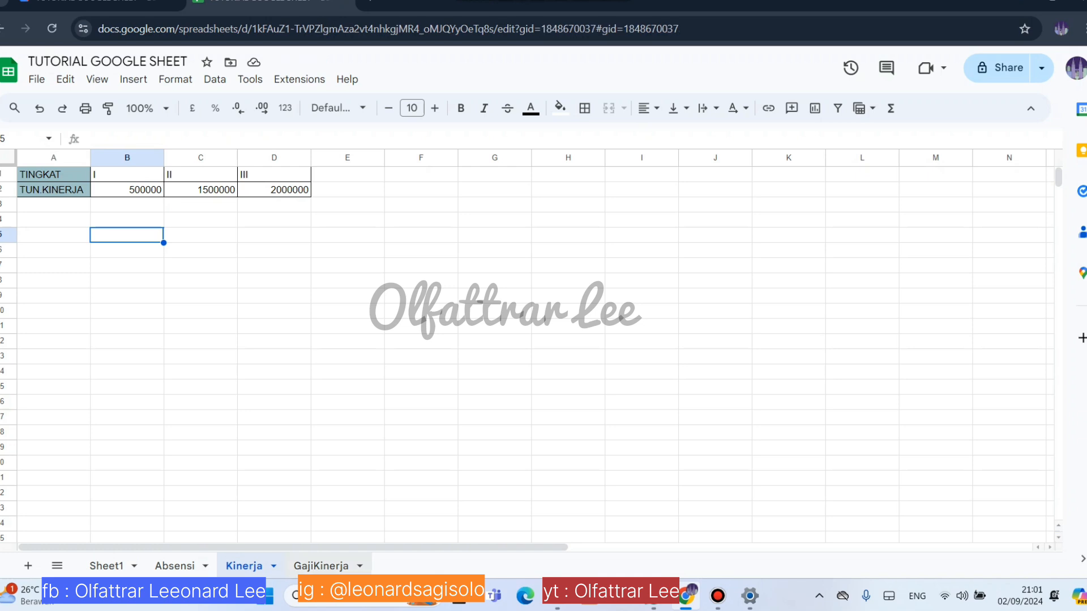
text(=)
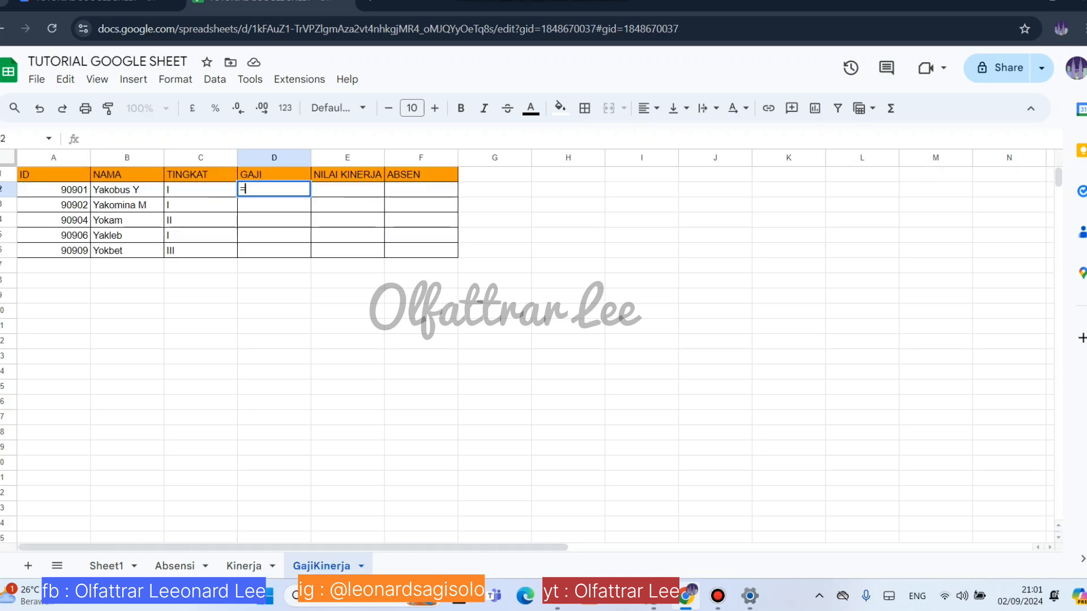
text(H)
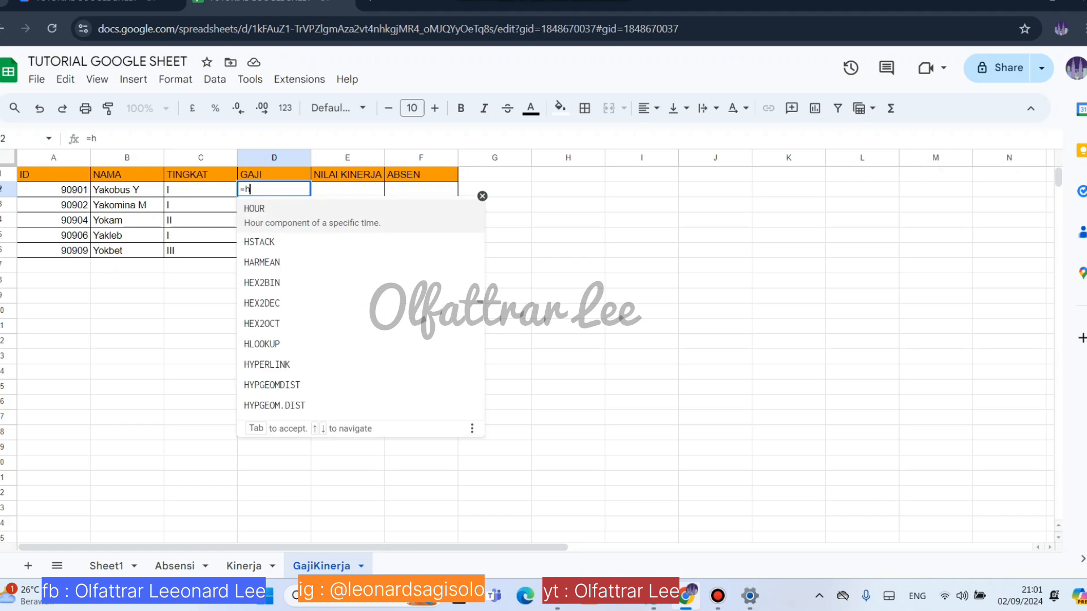
text(L)
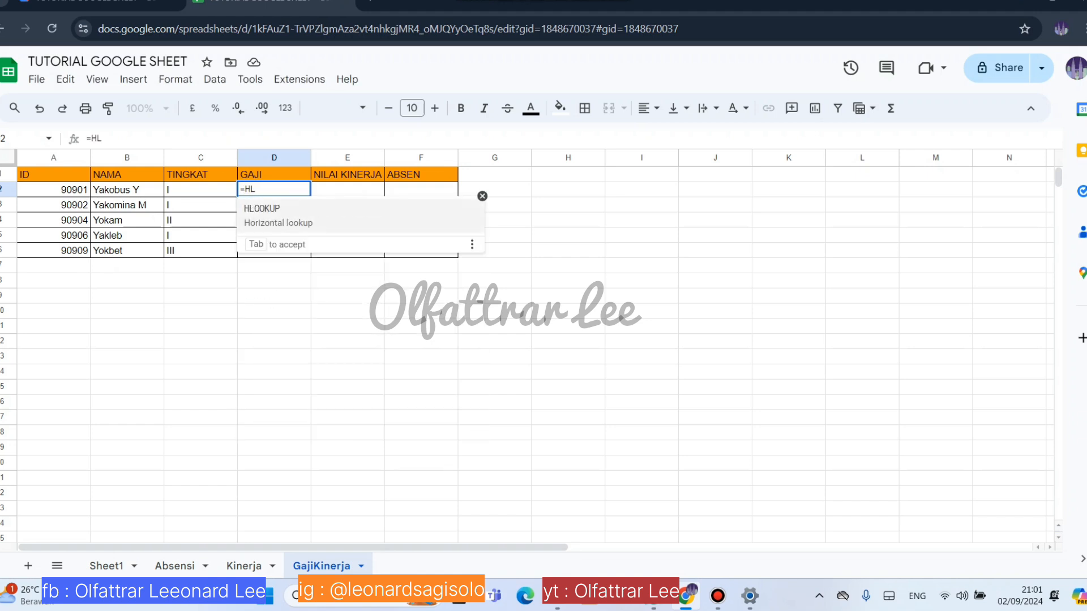
key(Tab)
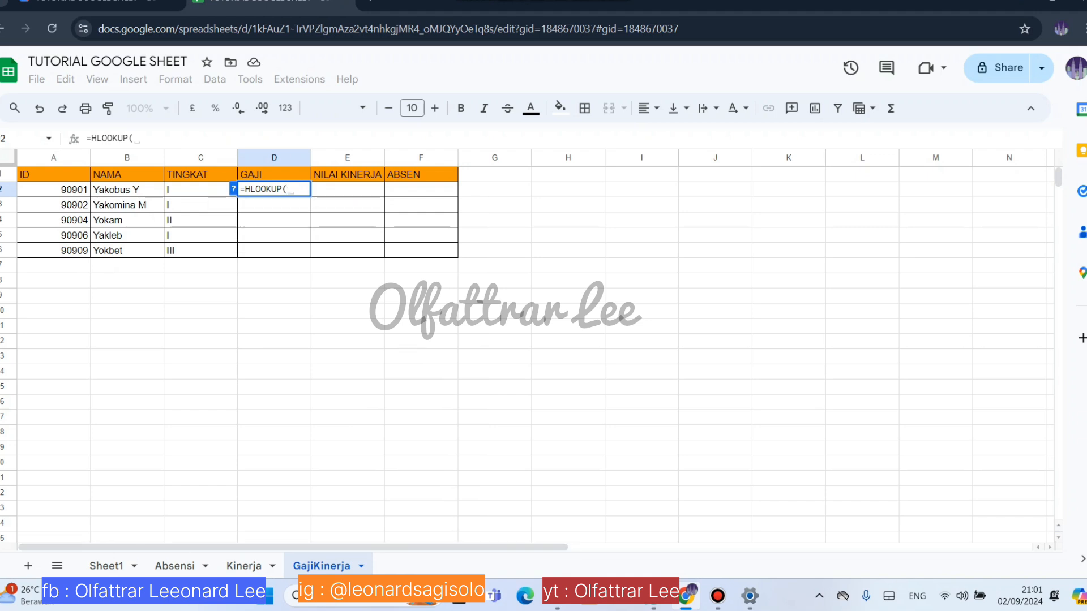
click(201, 189)
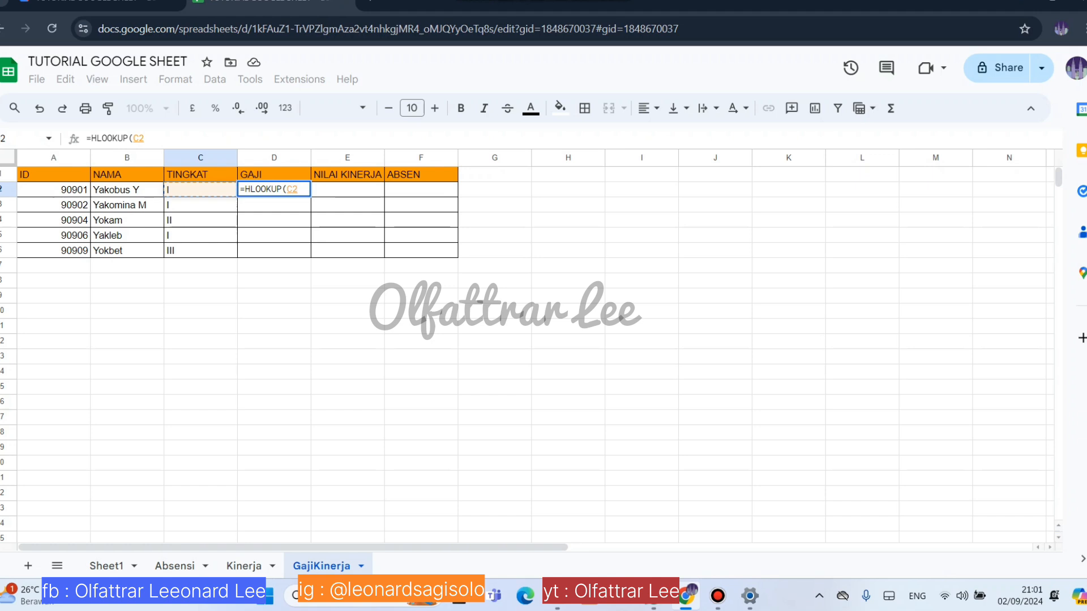
Add the absolute range Kinerja!$B$1:$D$2 as the second HLOOKUP argument, with semicolons before and after it, ending on the GajiKinerja sheet
click(244, 566)
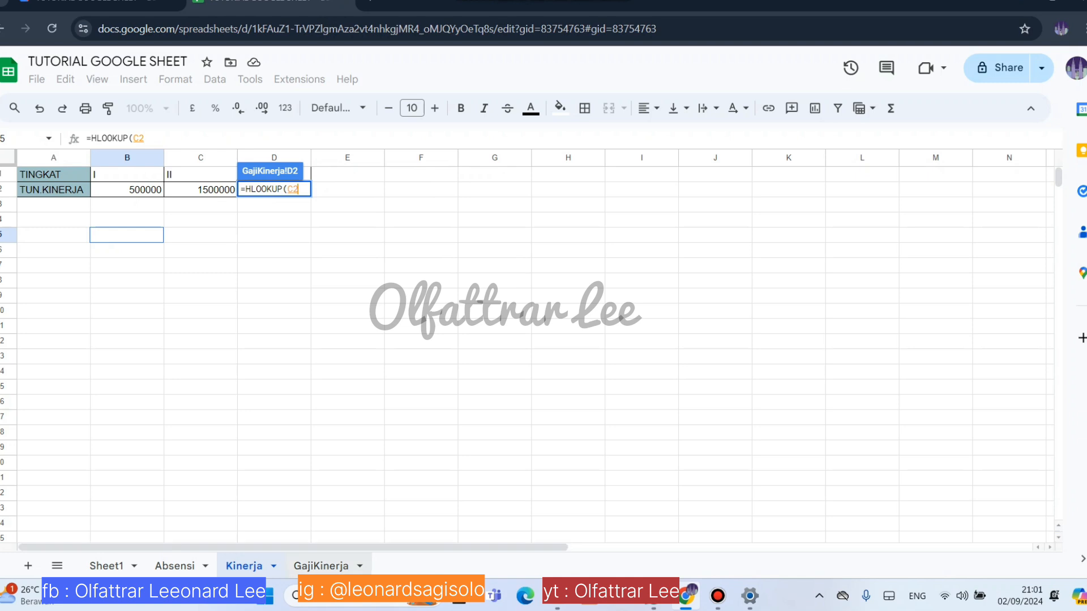
click(321, 566)
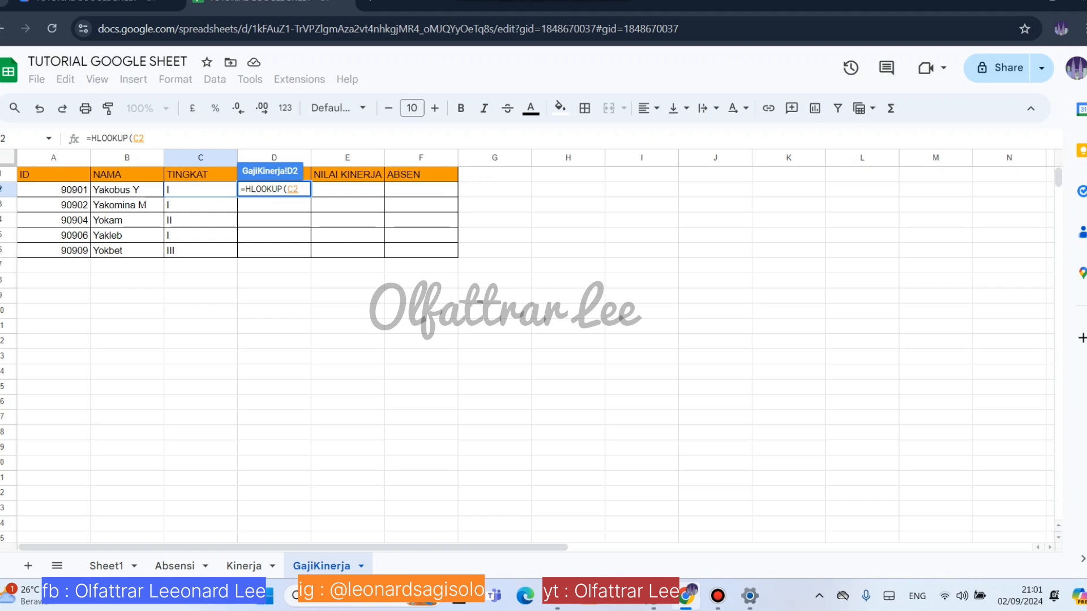
text(;)
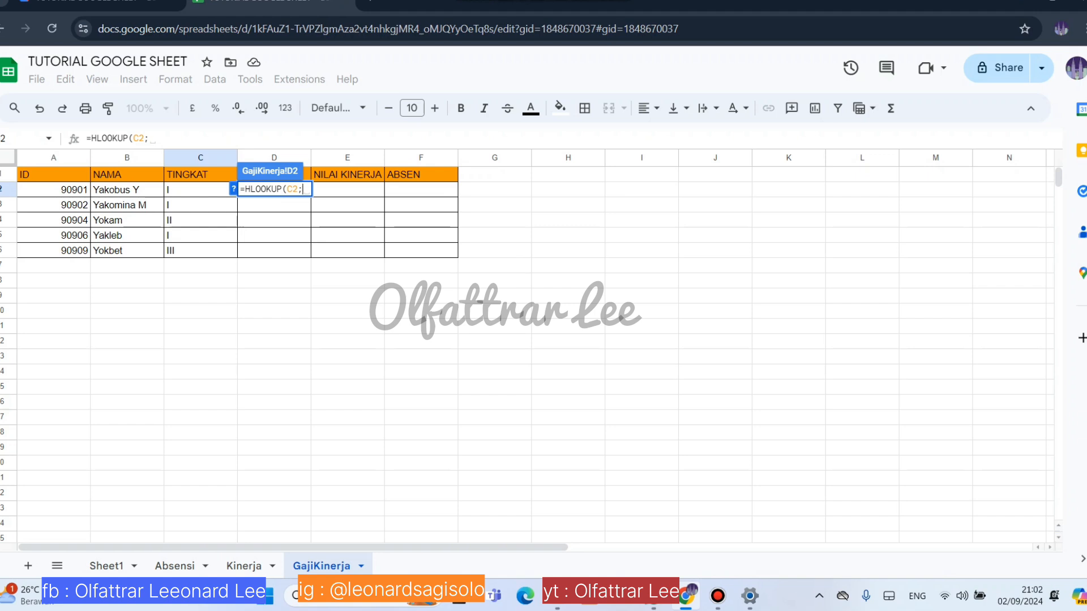
click(244, 566)
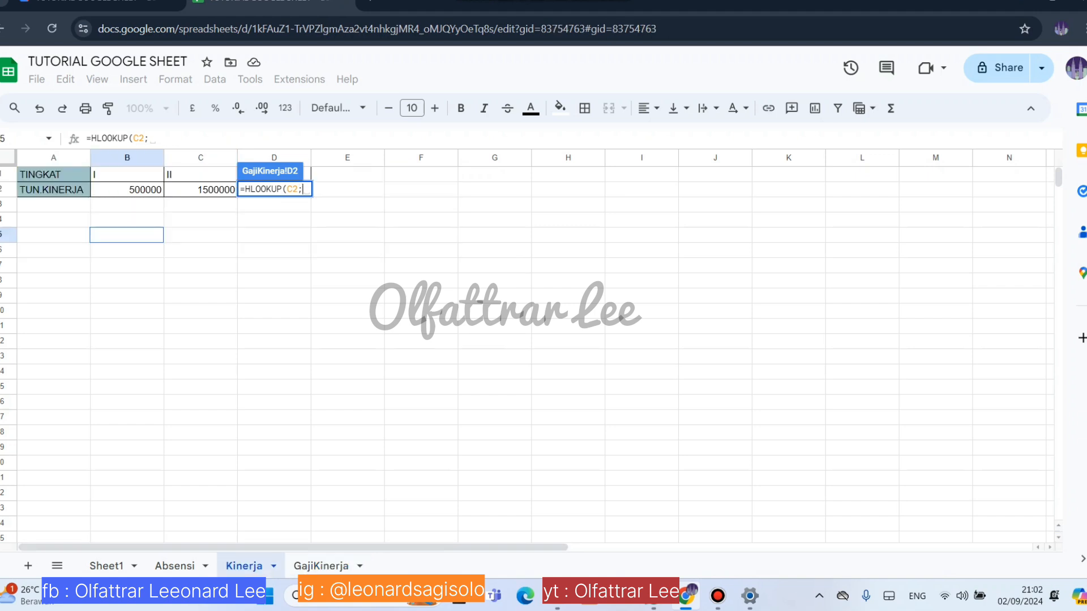
click(127, 175)
key(ctrl+shift+Down)
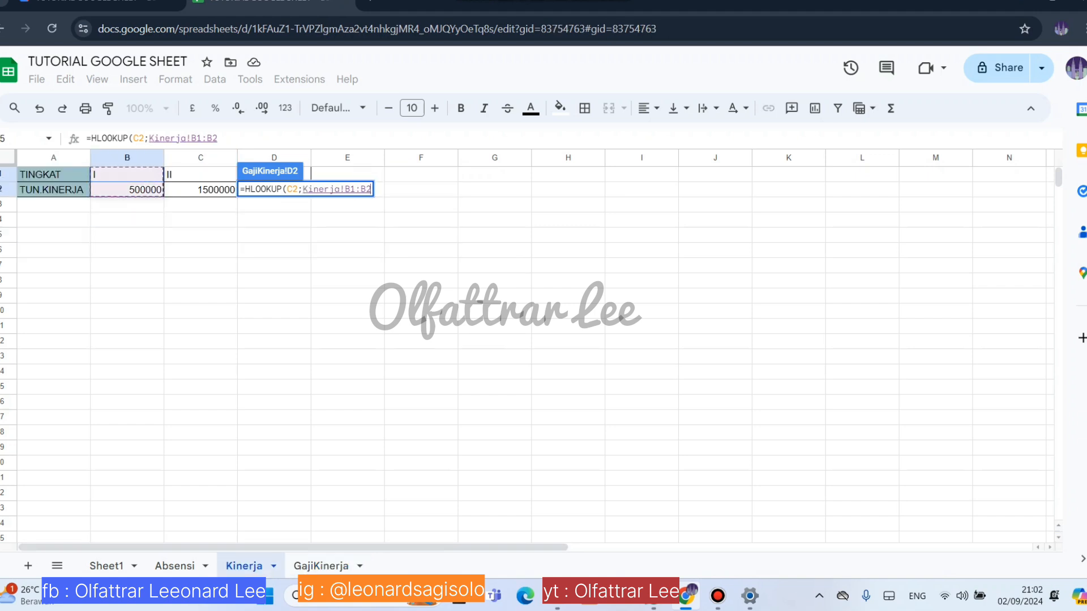
key(ctrl+shift+Right)
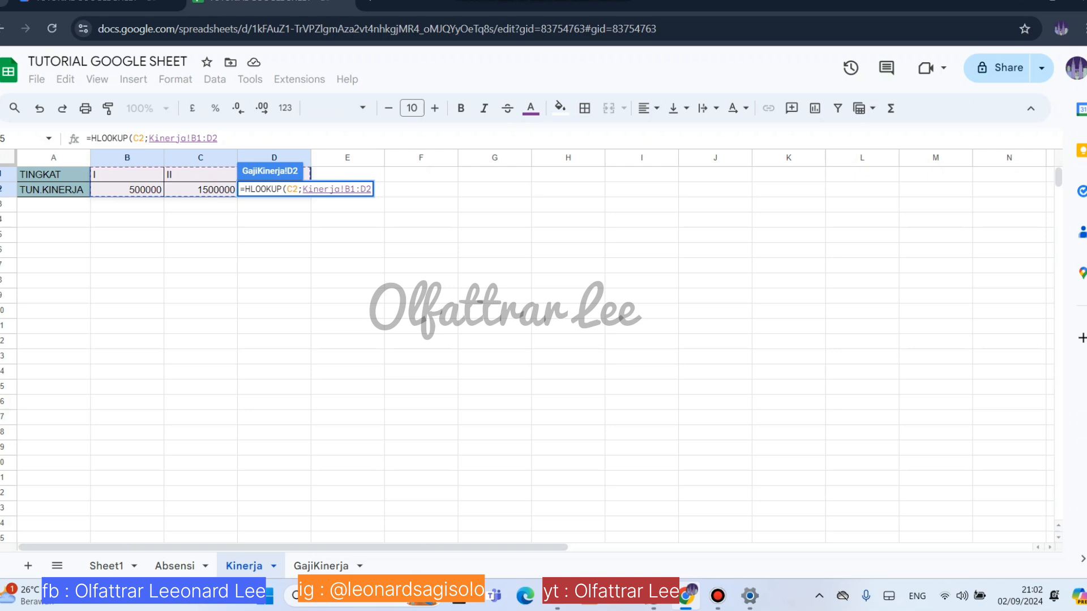
click(321, 566)
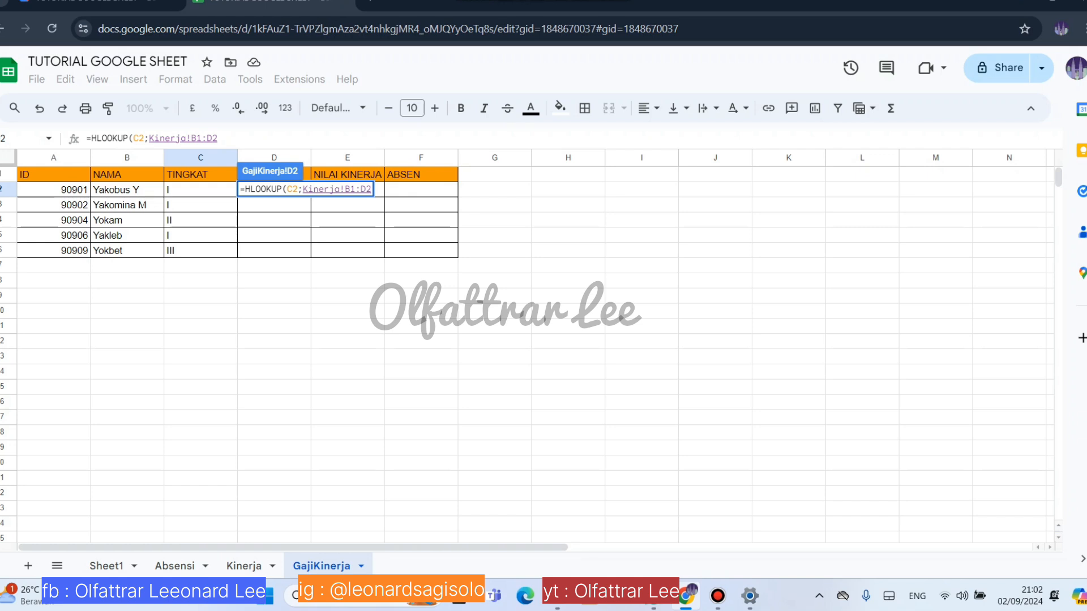
key(F4)
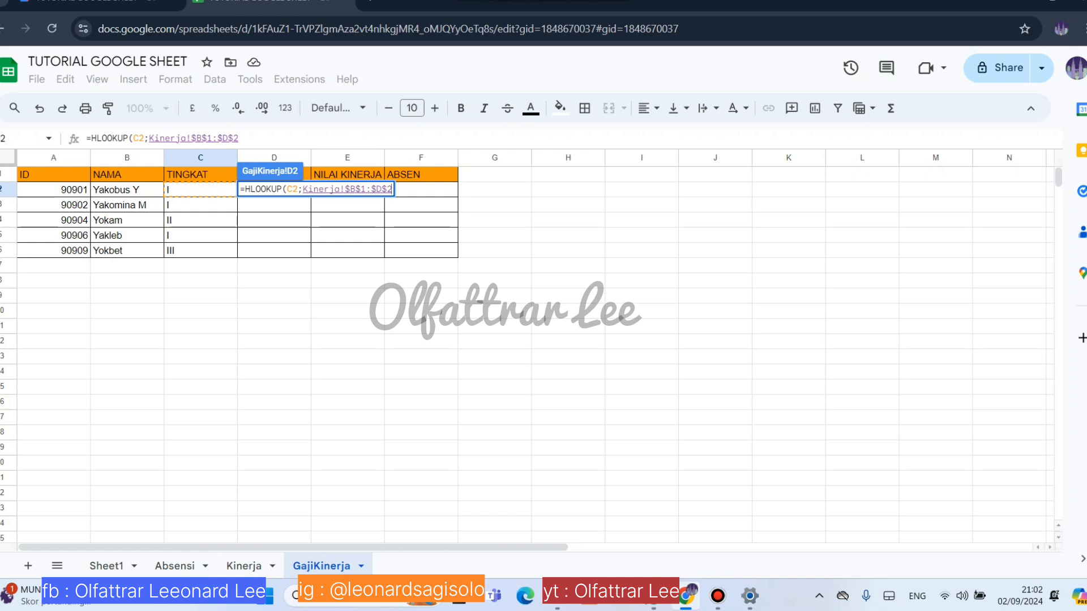
text(;)
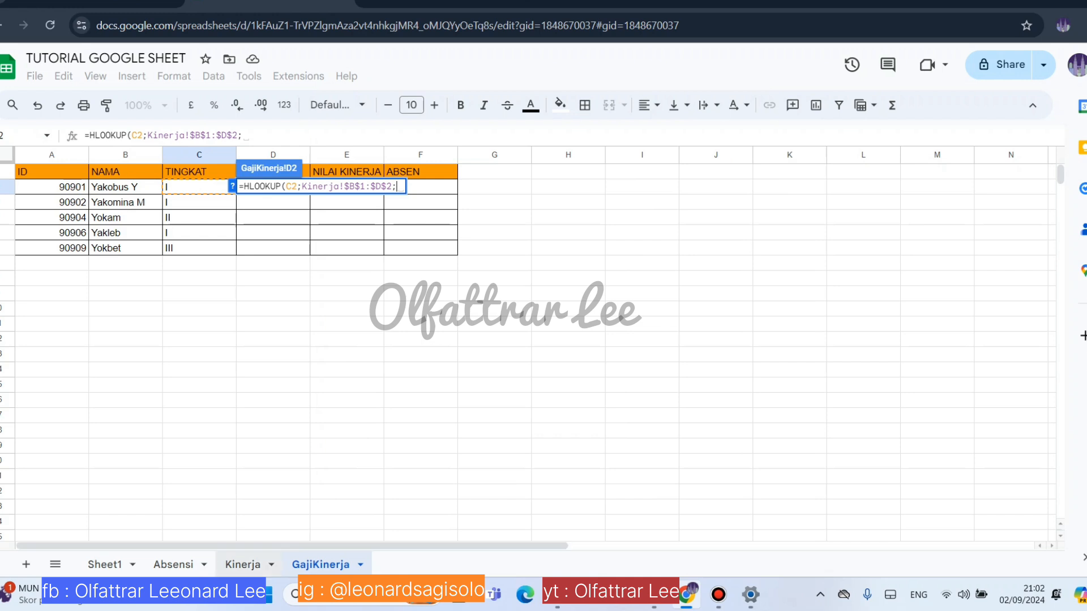
click(243, 564)
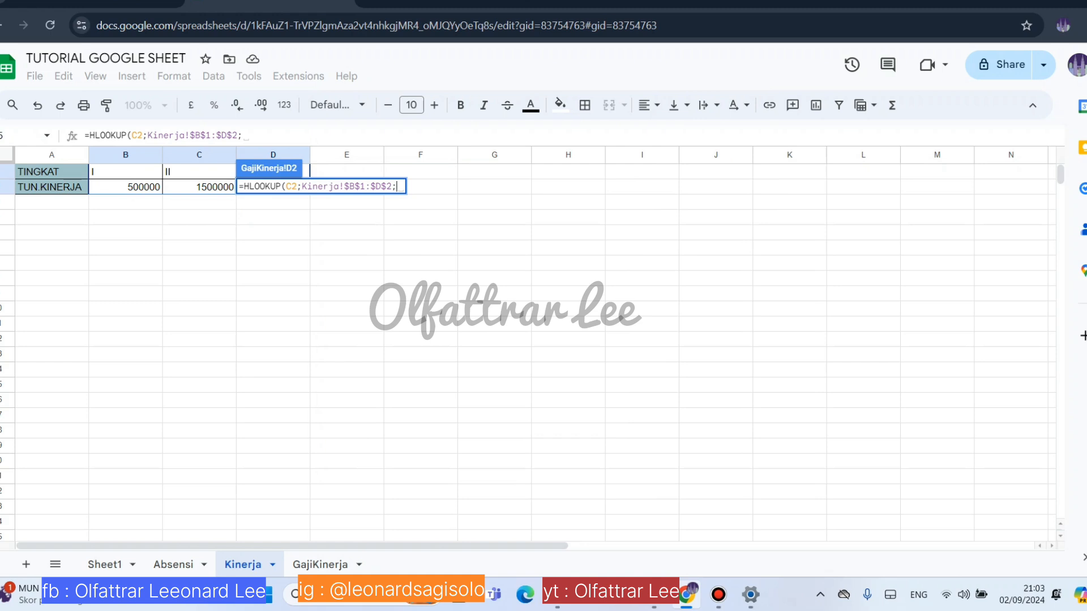
click(126, 172)
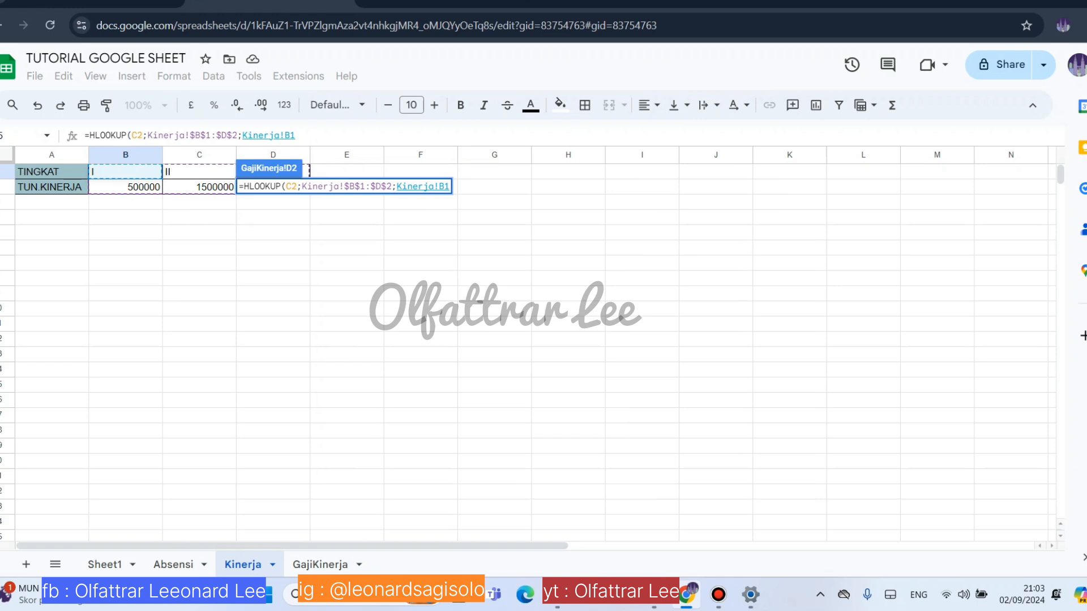
click(320, 564)
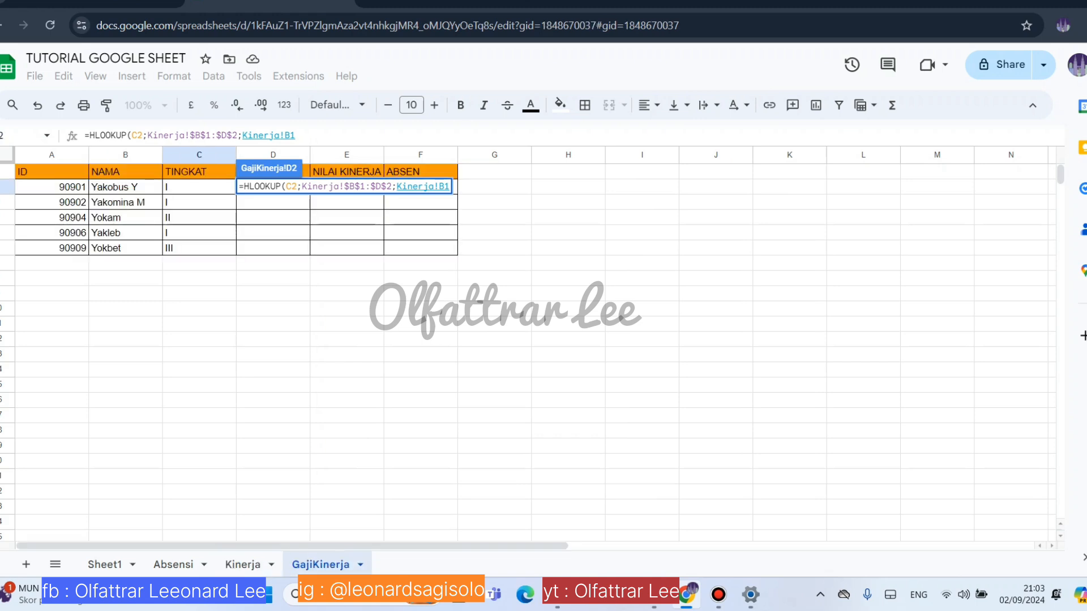
key(BackSpace)
key(BackSpace)
key(BackSpace)
key(BackSpace)
key(BackSpace)
key(BackSpace)
key(BackSpace)
key(BackSpace)
key(BackSpace)
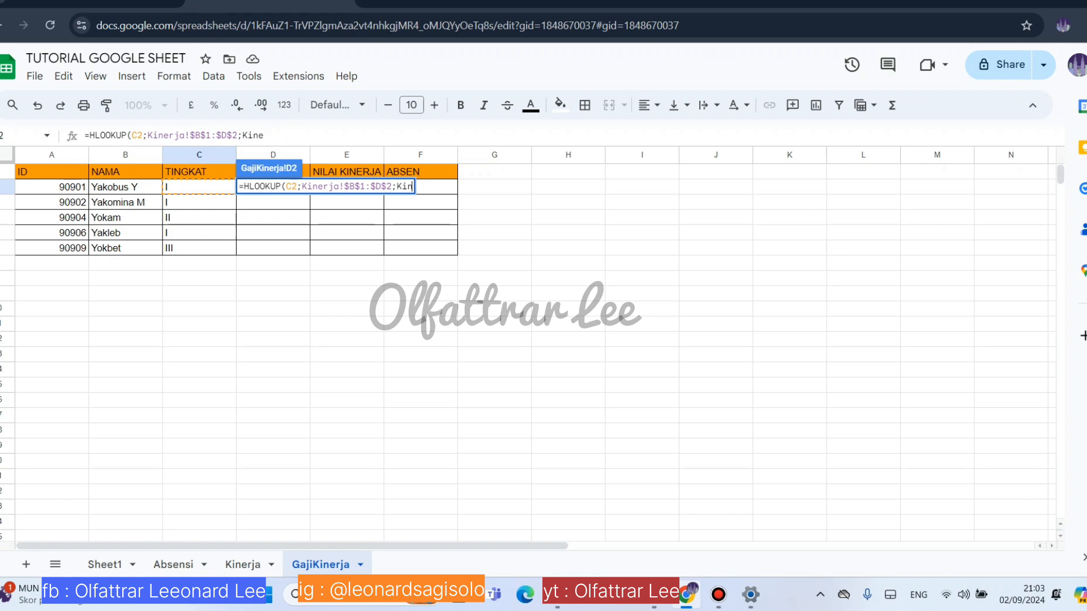
key(BackSpace)
Complete the HLOOKUP in D2 with row index 2 and fill the remaining GAJI rows with the suggested formula
text(2)
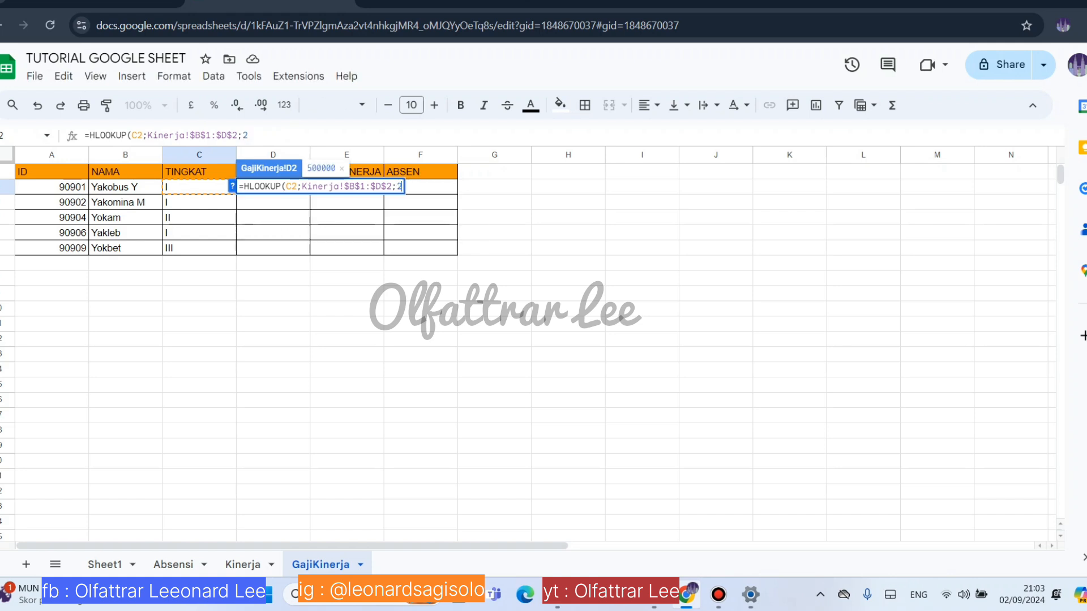
text())
key(Return)
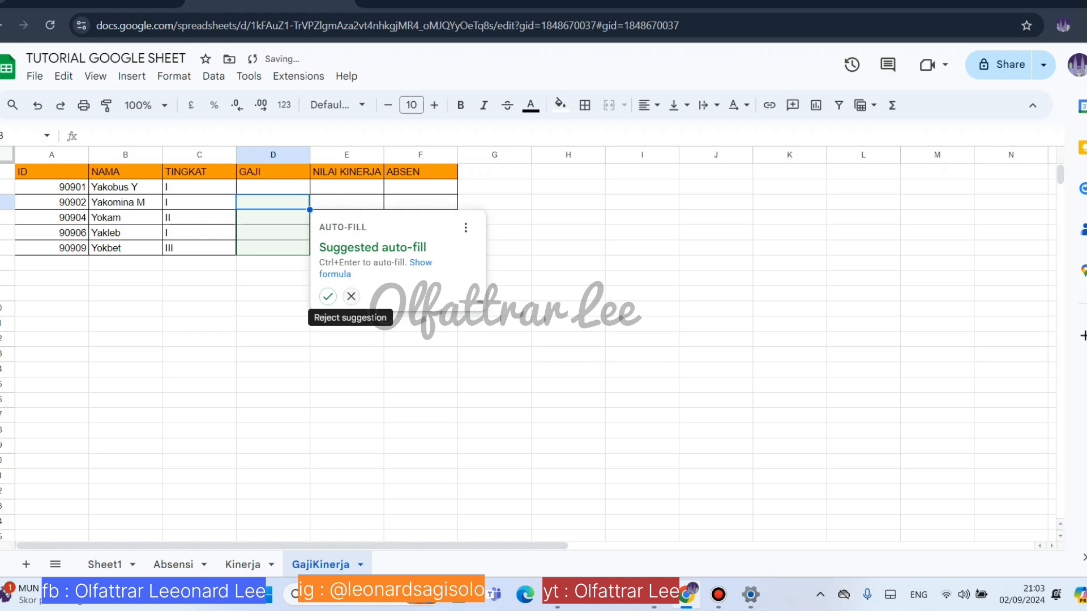
click(328, 297)
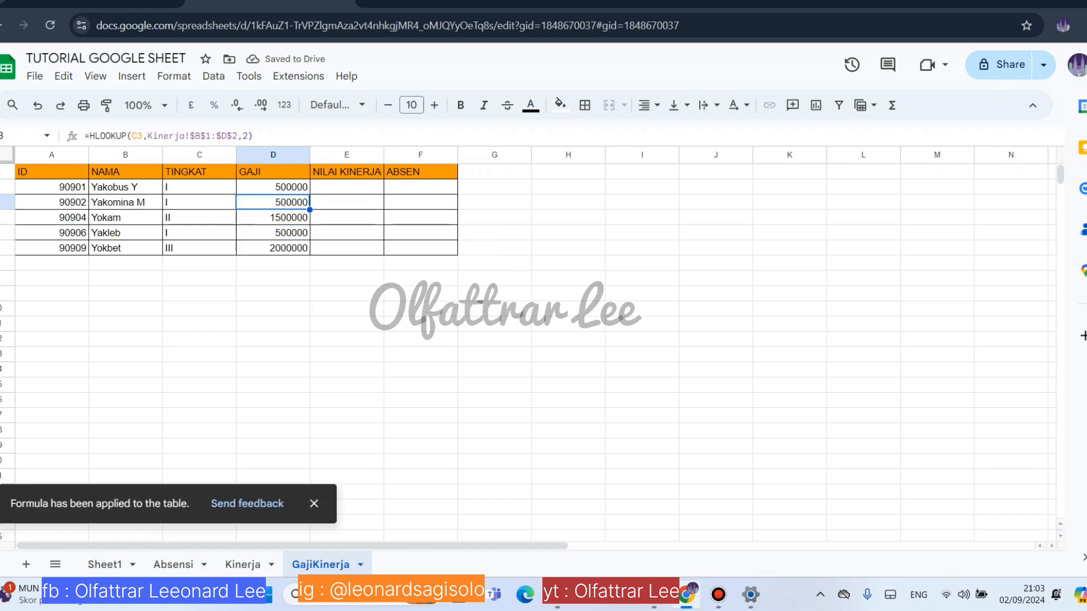
Start a VLOOKUP formula in E2 under NILAI KINERJA with A2 as the search key, followed by a semicolon
click(346, 187)
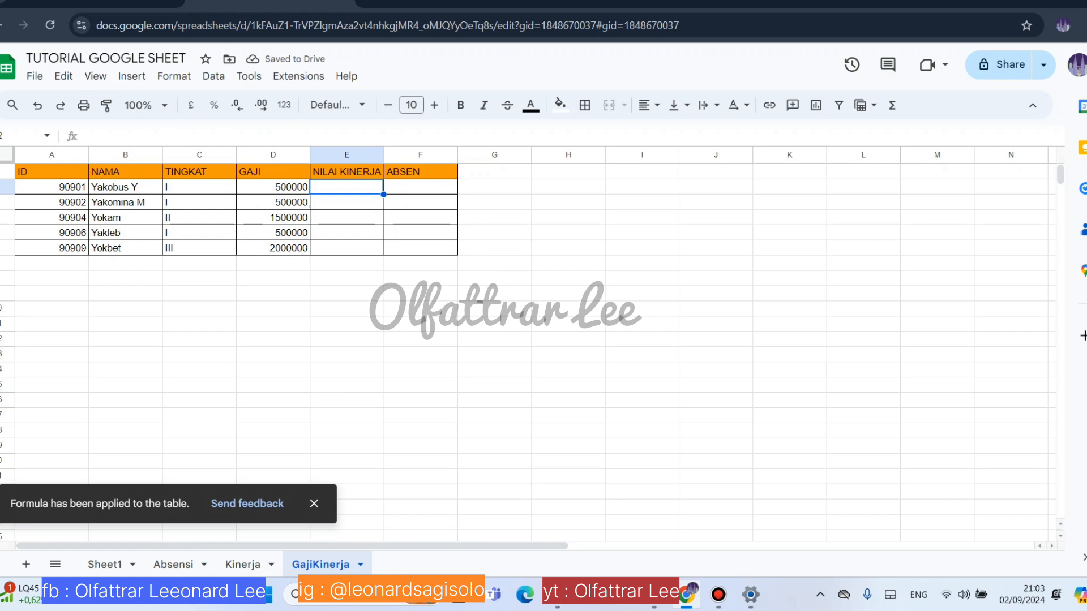
text(=)
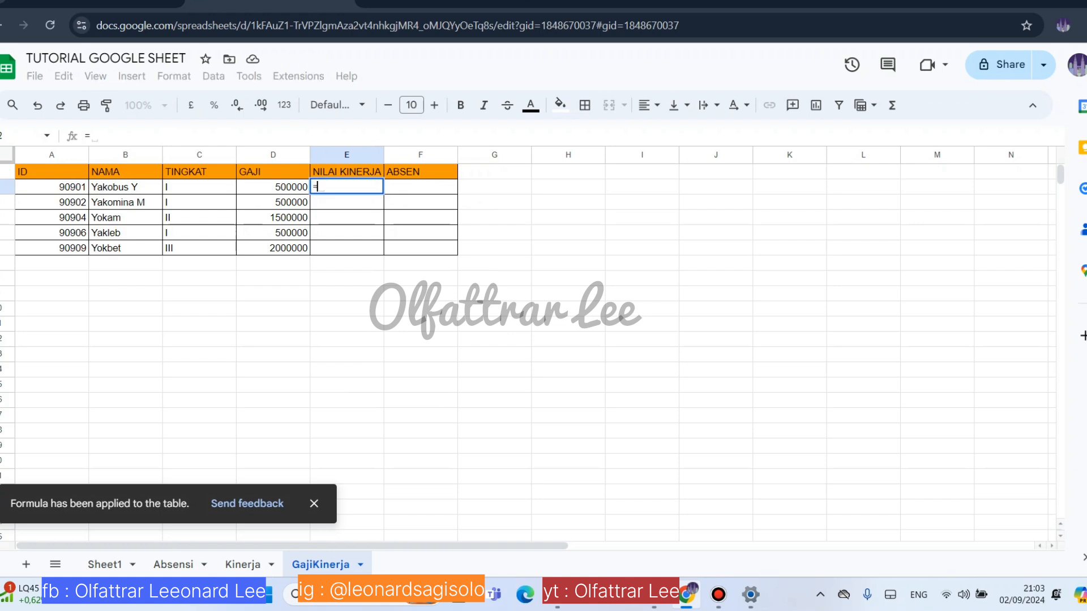
text(V)
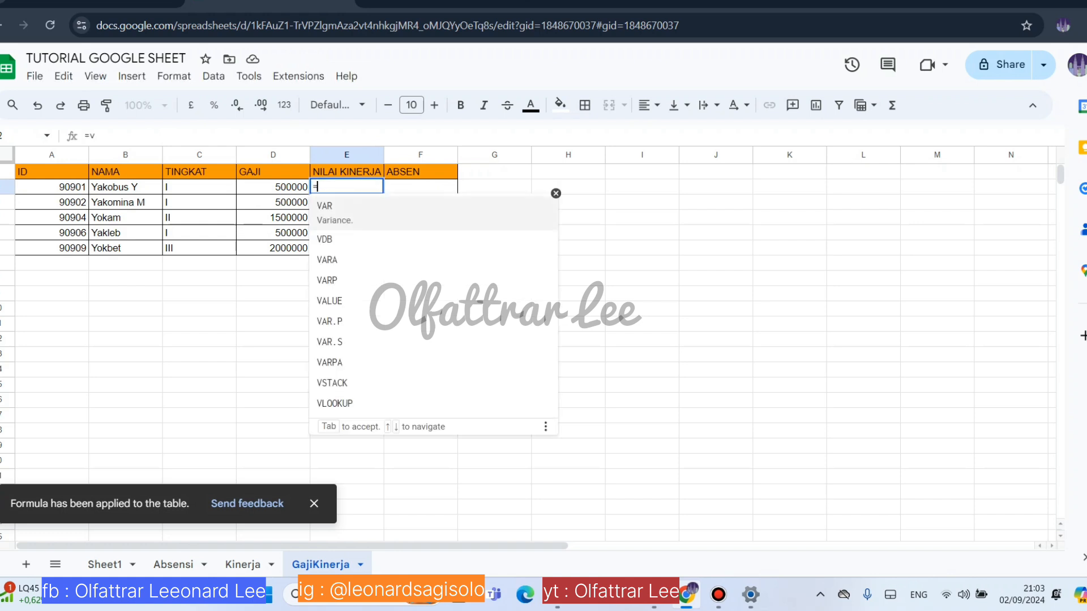
key(Tab)
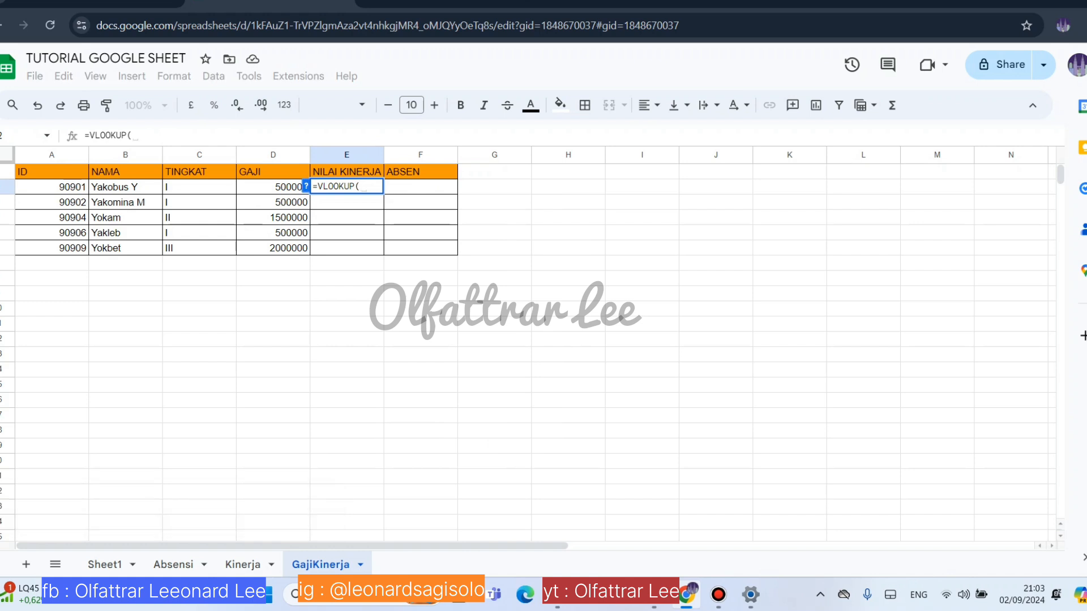
click(52, 187)
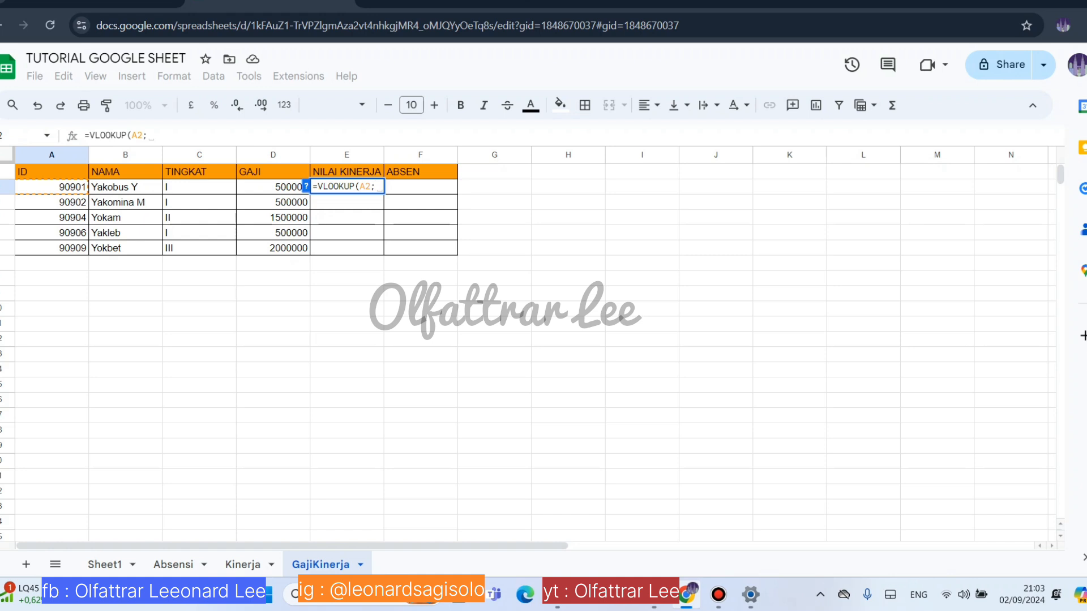
Add the absolute range Sheet1!$A$2:$C$6 as the second argument of the NILAI KINERJA formula
click(105, 564)
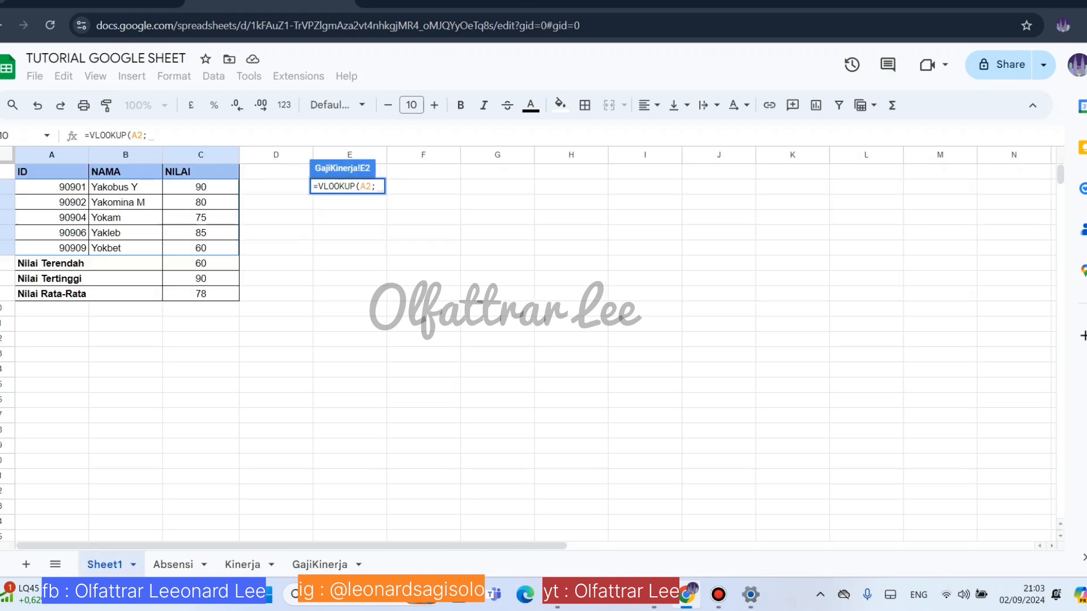
drag(56, 187, 201, 247)
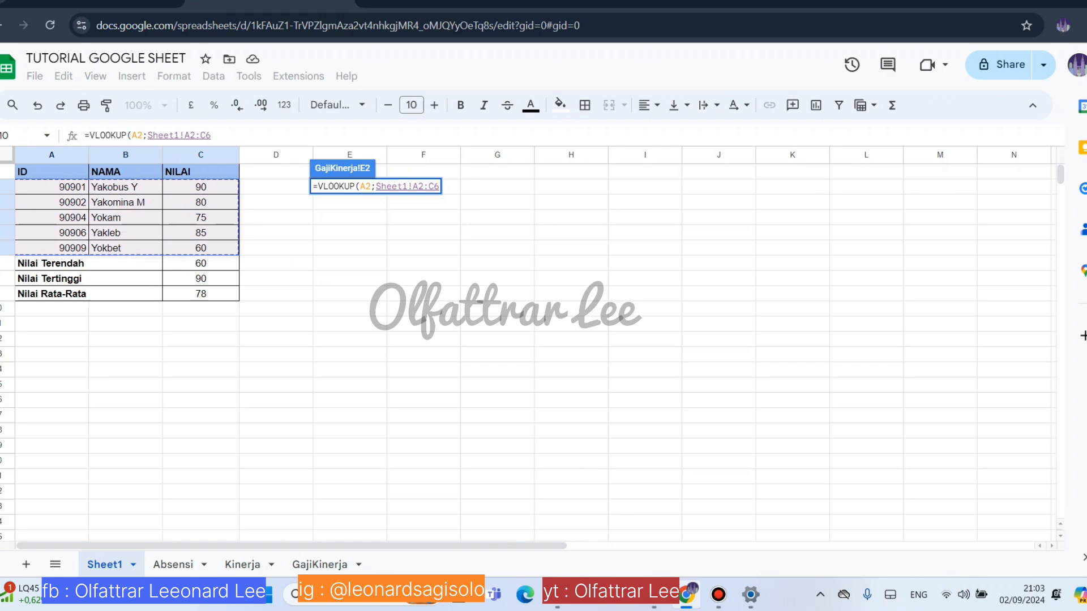
key(F4)
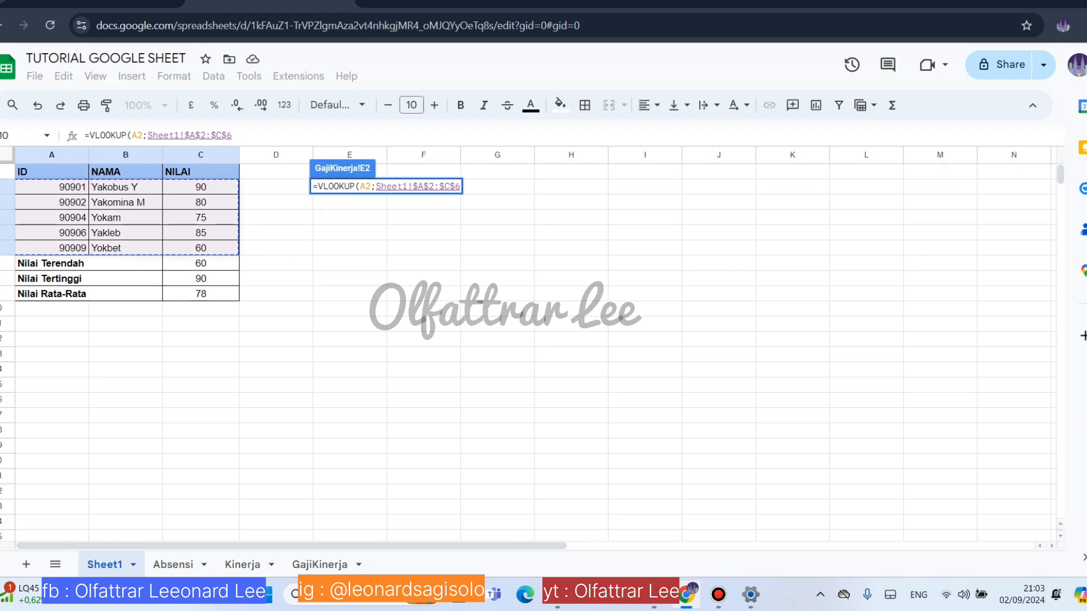
Complete the VLOOKUP in E2 with column index 3 and fill the formula down to E6
text(;2)
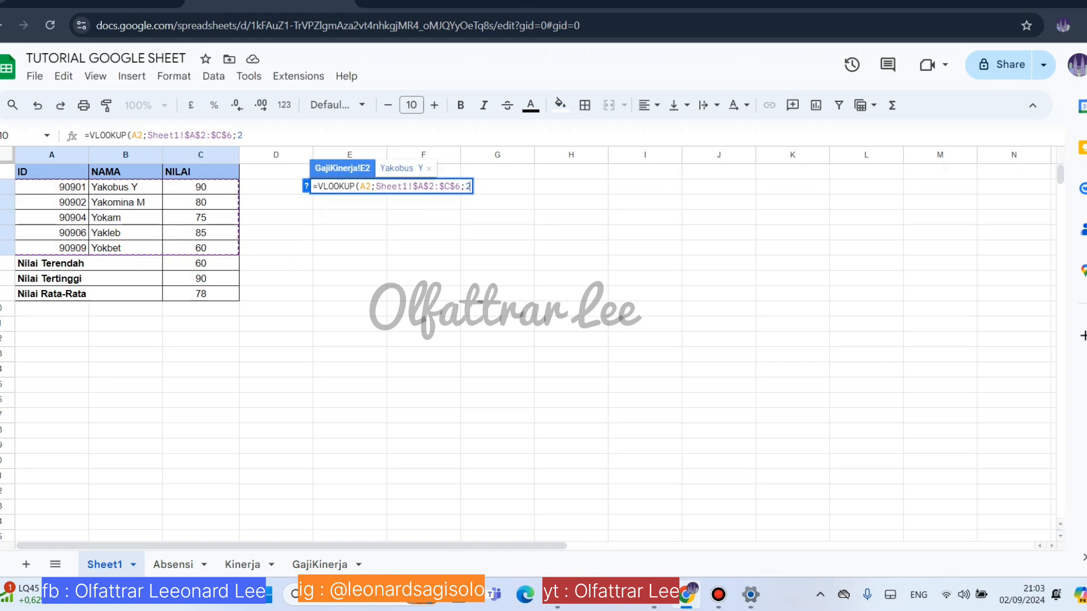
key(BackSpace)
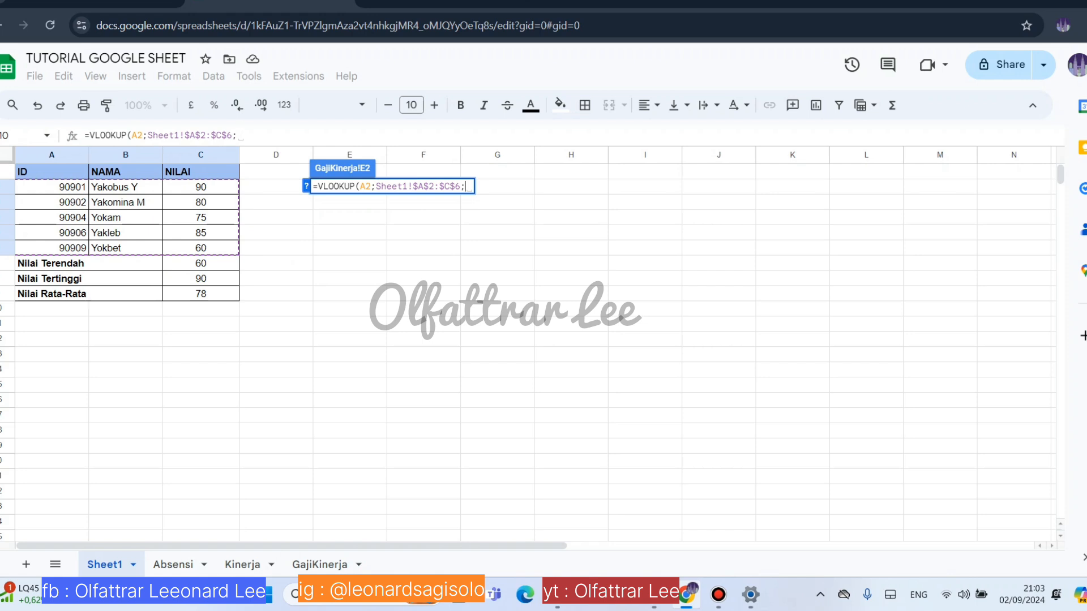
text(3)
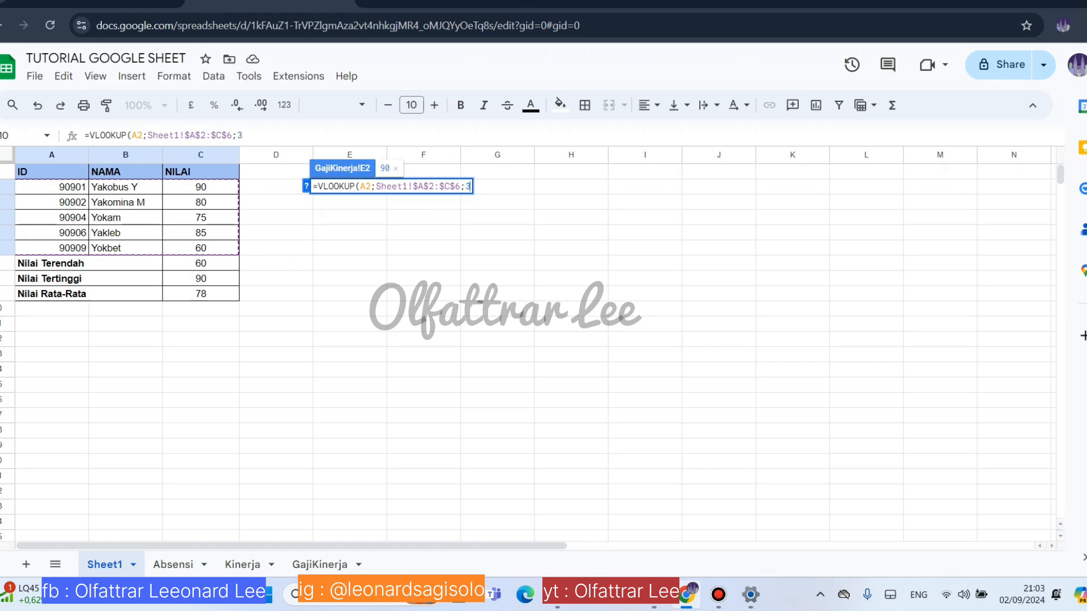
text())
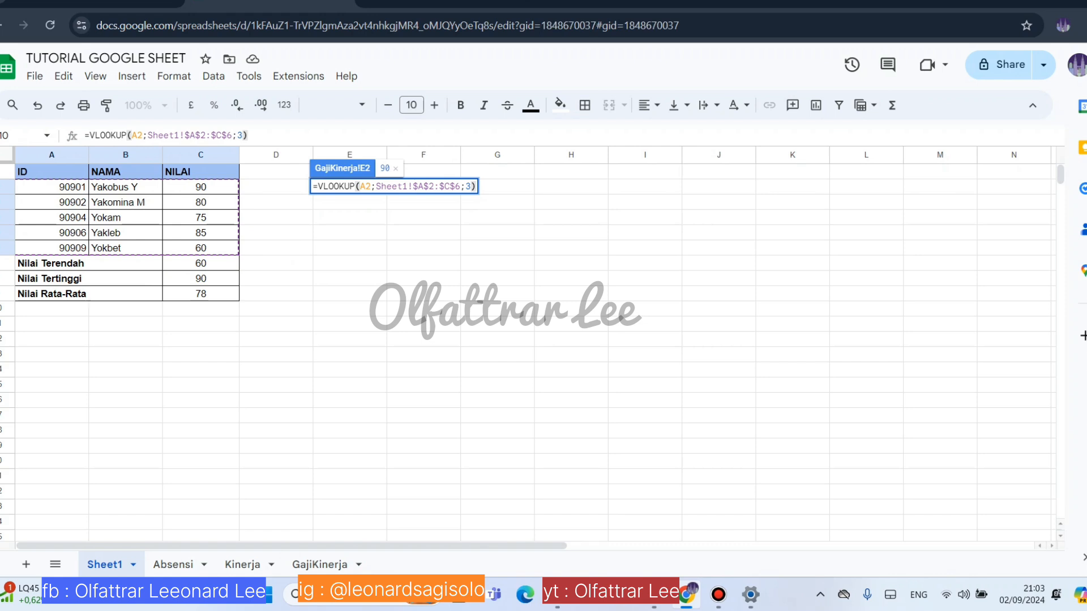
key(Return)
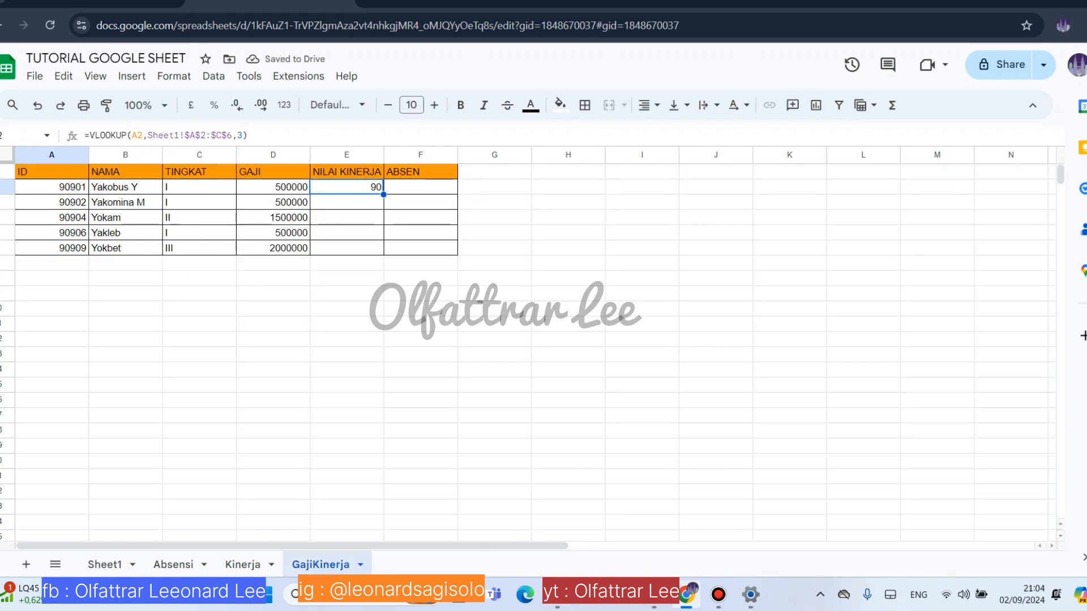
drag(383, 194, 383, 249)
Start a VLOOKUP formula in F2 under ABSEN with A2 as the search key, followed by a semicolon
click(420, 187)
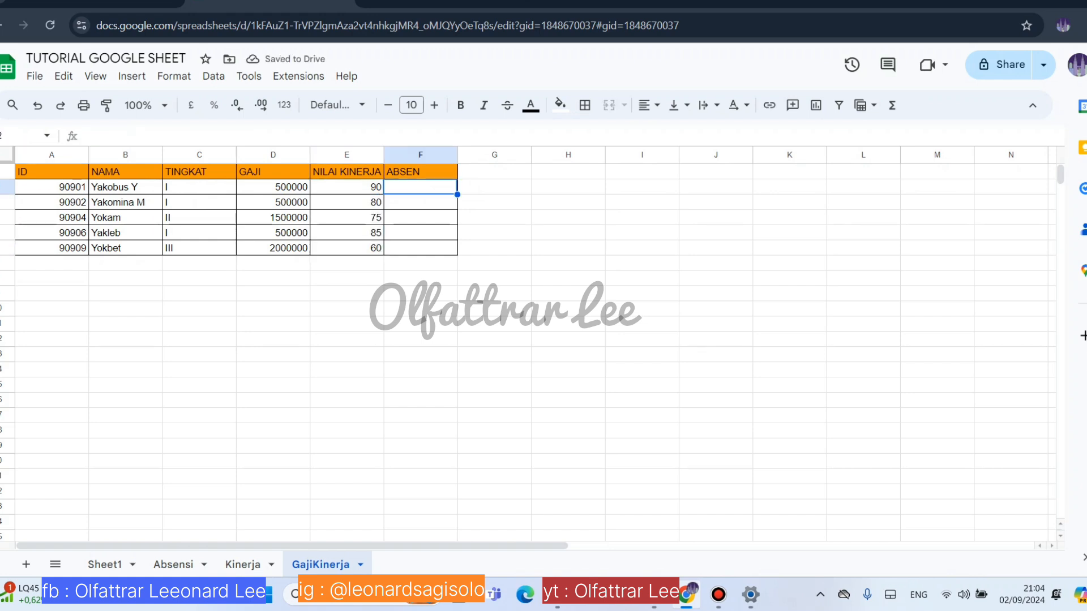
text(=vl)
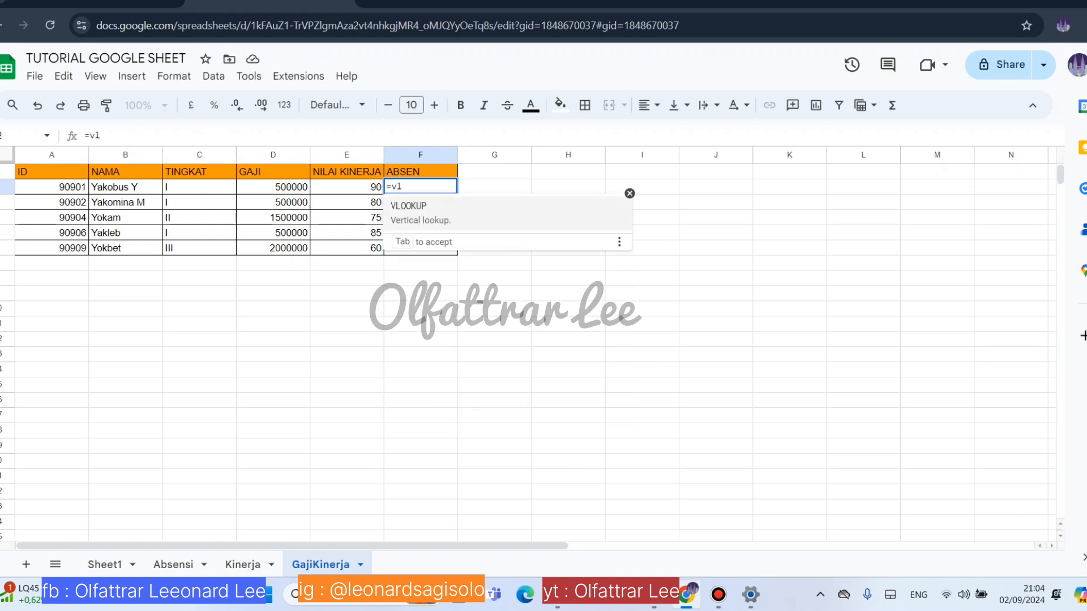
key(Tab)
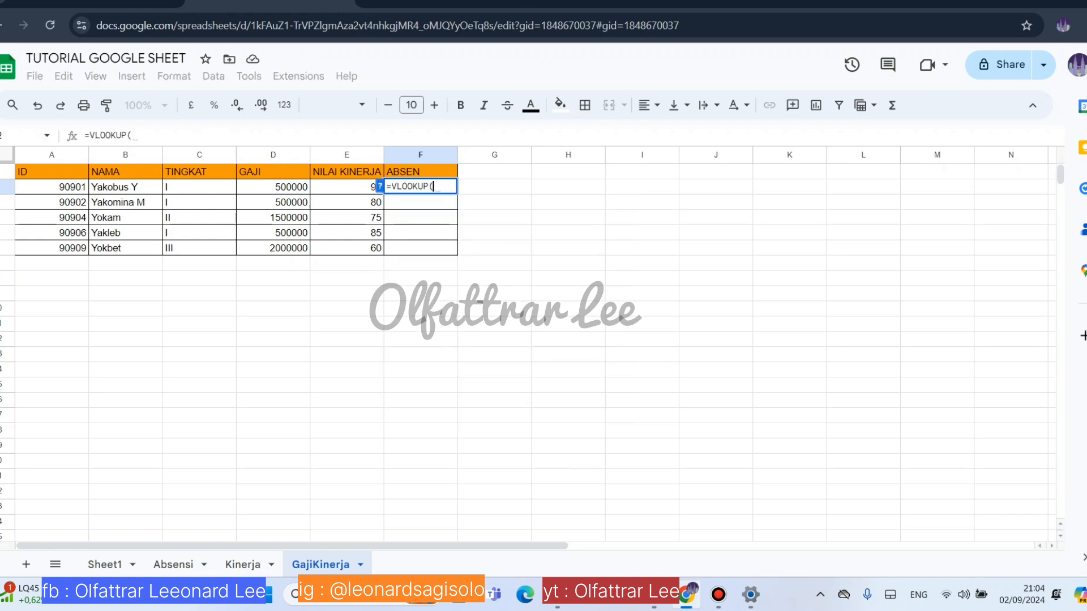
click(51, 187)
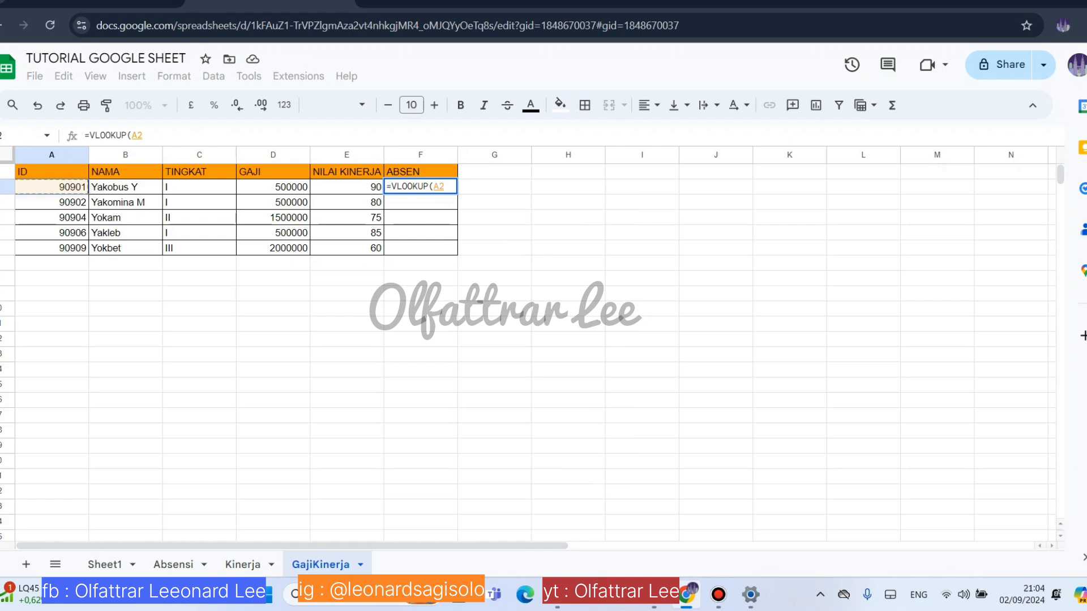
text(;)
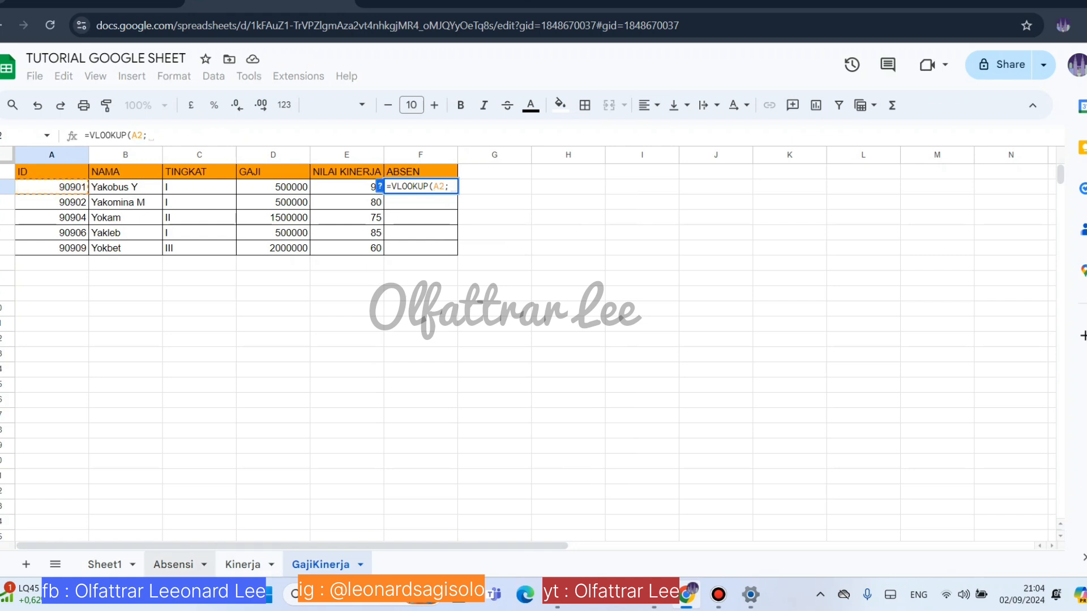
Complete the ABSEN formula in F2 with the absolute range Absensi!$A$2:$B$6 and column index 2
click(173, 565)
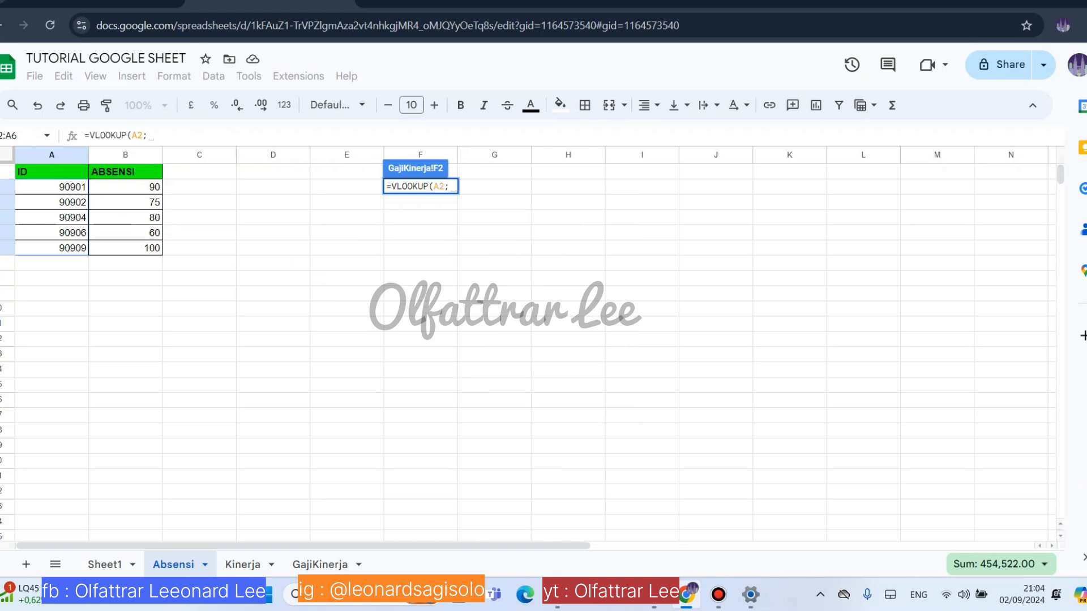
drag(52, 187, 125, 248)
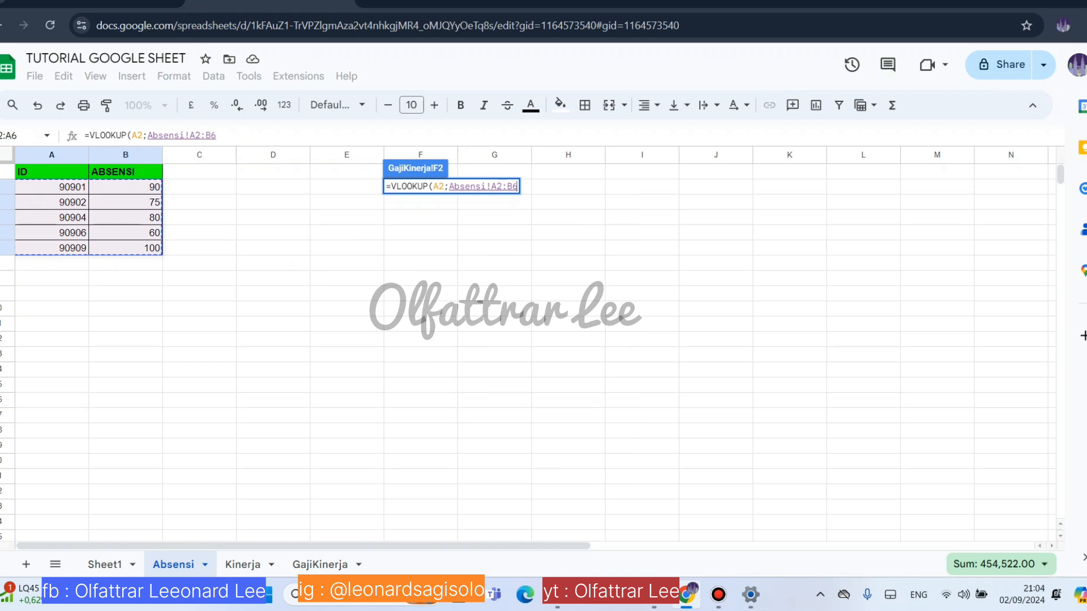
key(F4)
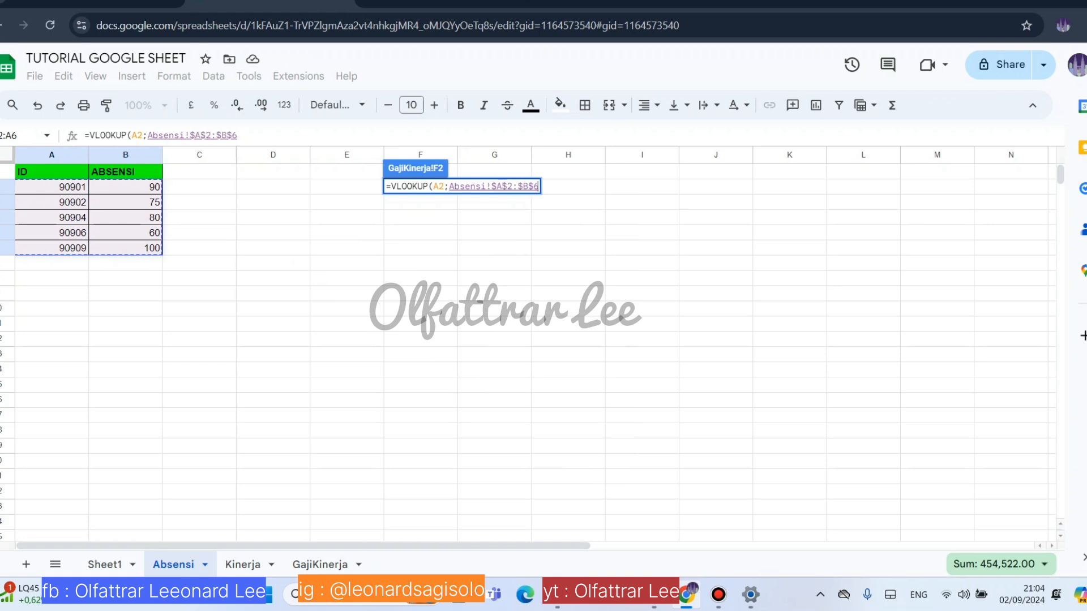
text(;)
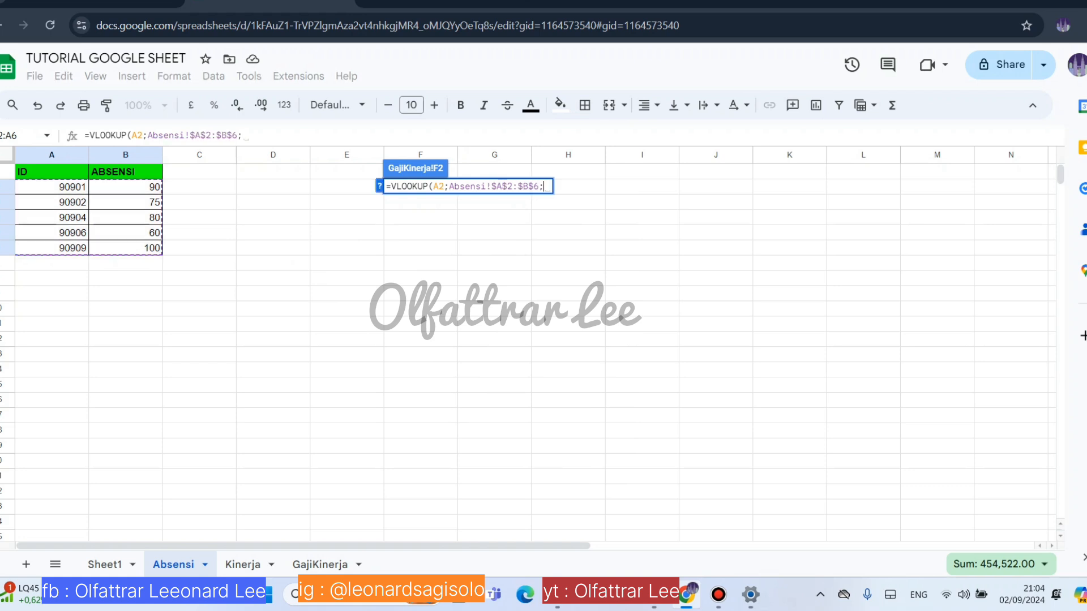
text(2)
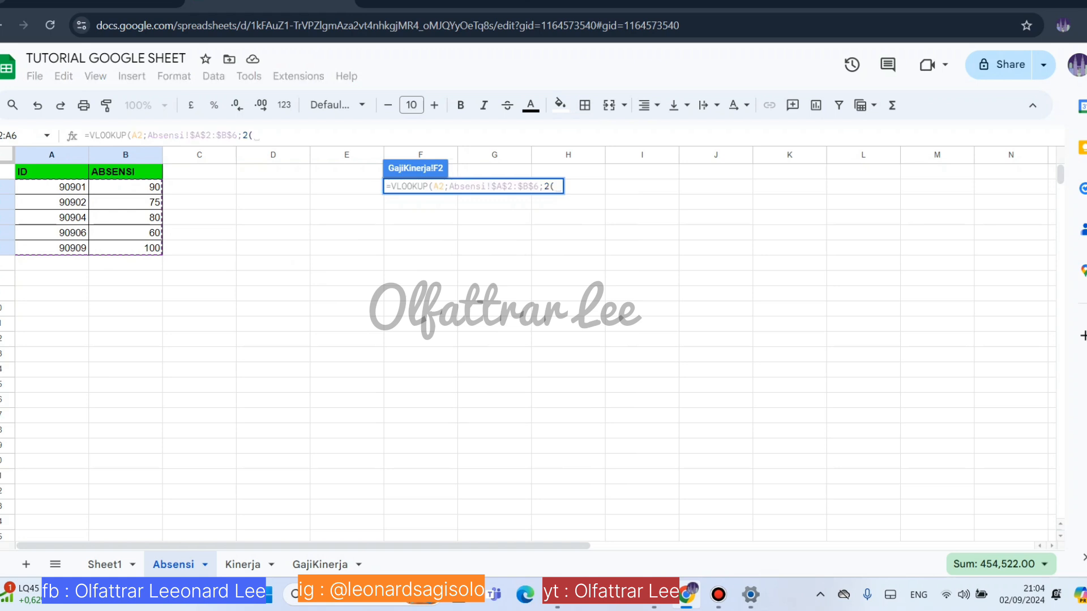
text())
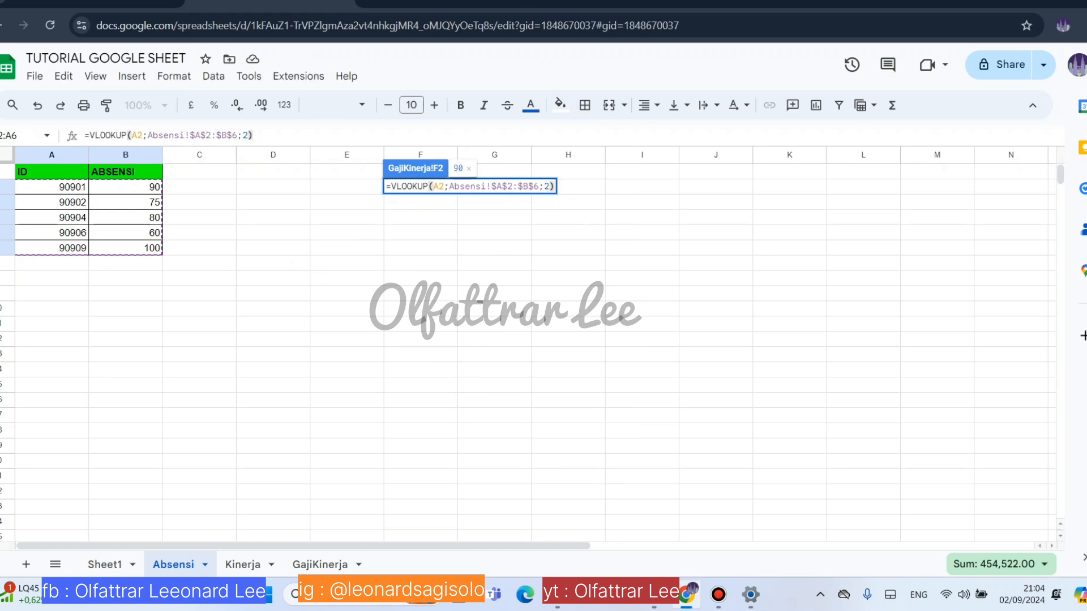
key(Return)
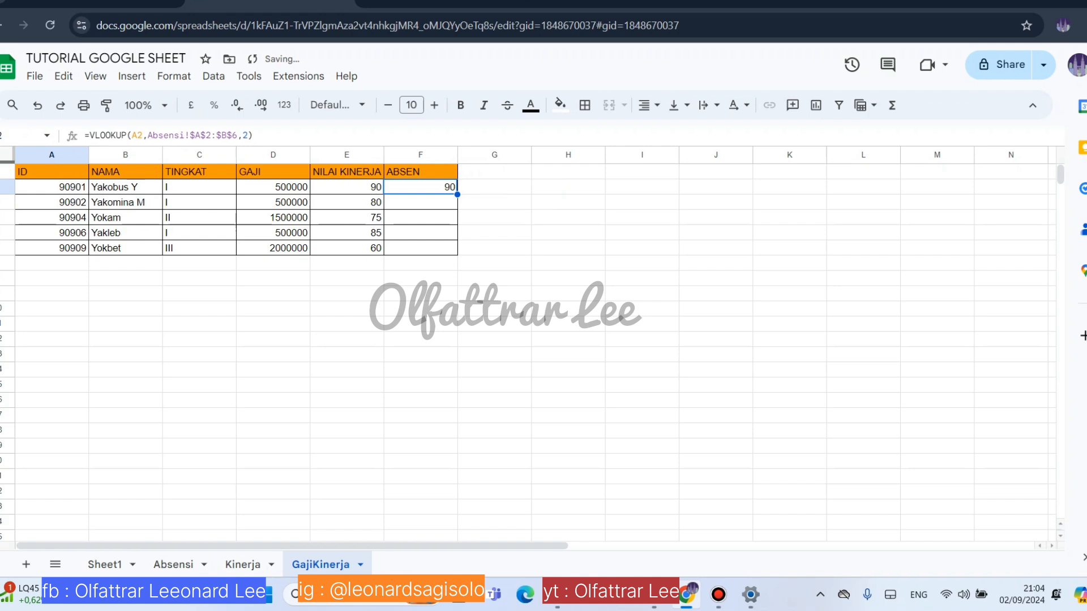
Fill the ABSEN formula from F2 down through F6
key(shift+Down)
key(shift+Down)
key(shift+Down)
key(shift+Down)
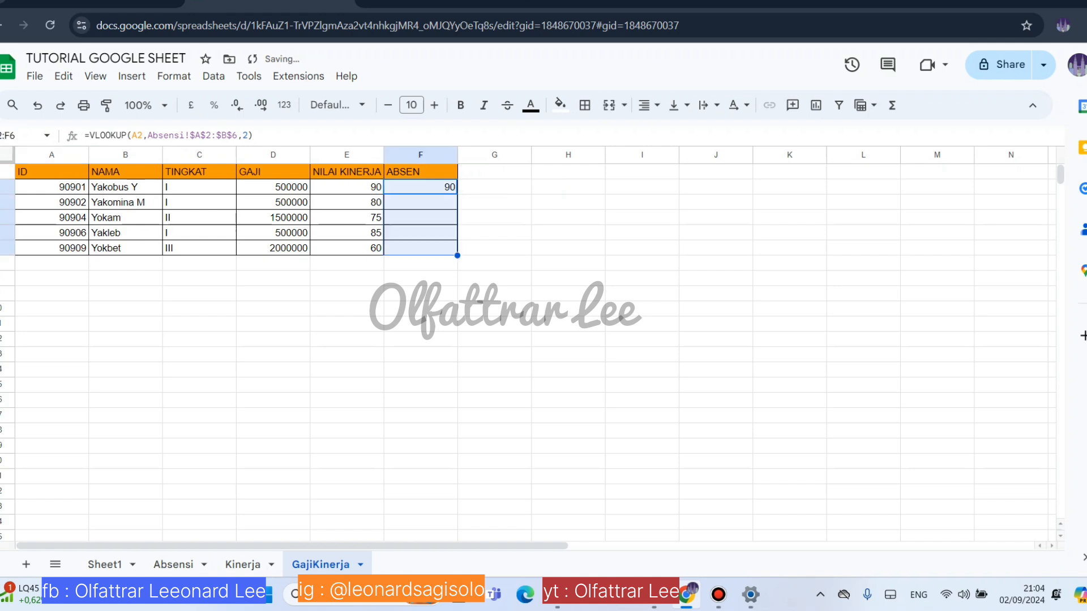
key(ctrl+d)
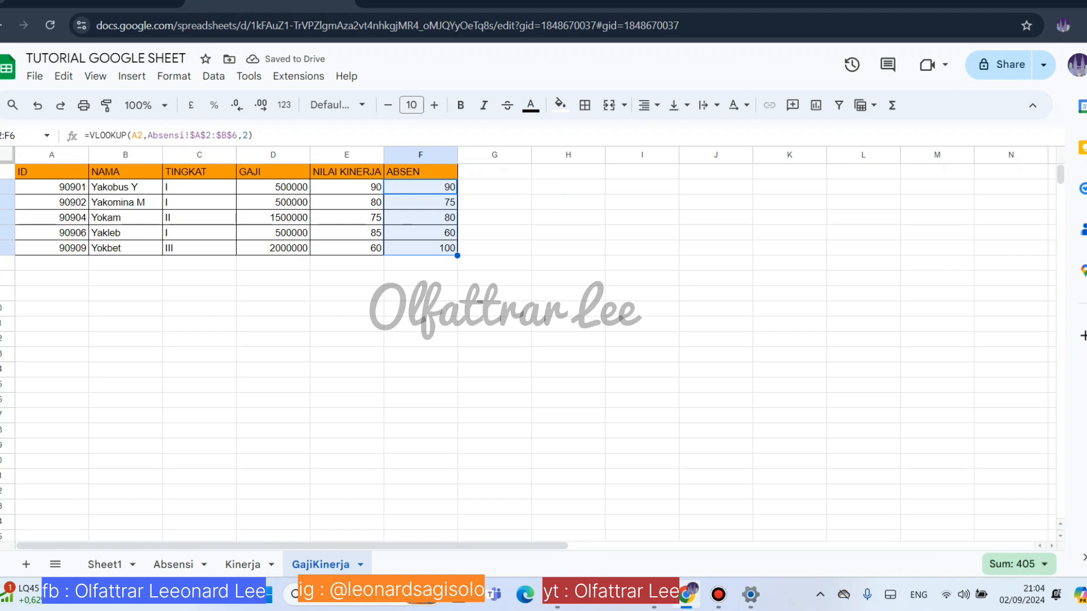
Check the NAMA formulas in B2 and B4, and append a second name to the person's name in B4 on Sheet1
click(125, 187)
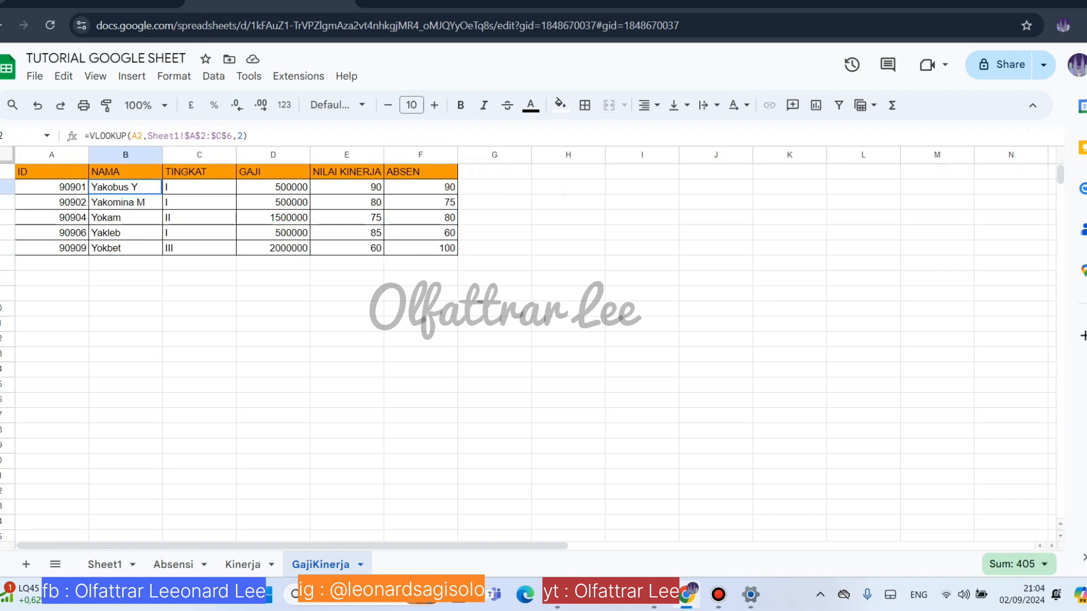
click(125, 217)
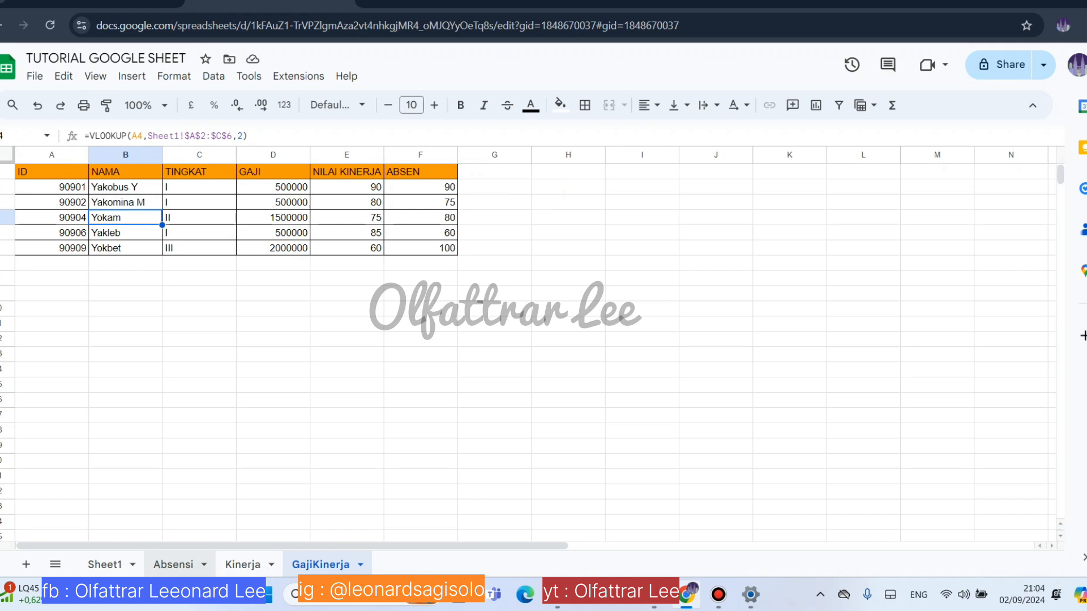
click(105, 564)
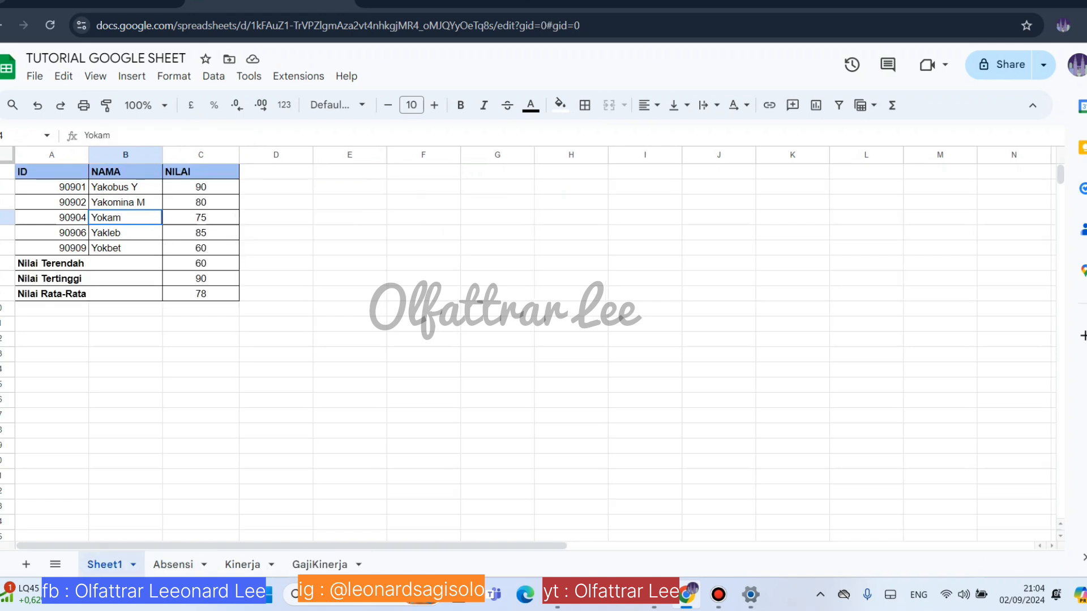
key(F2)
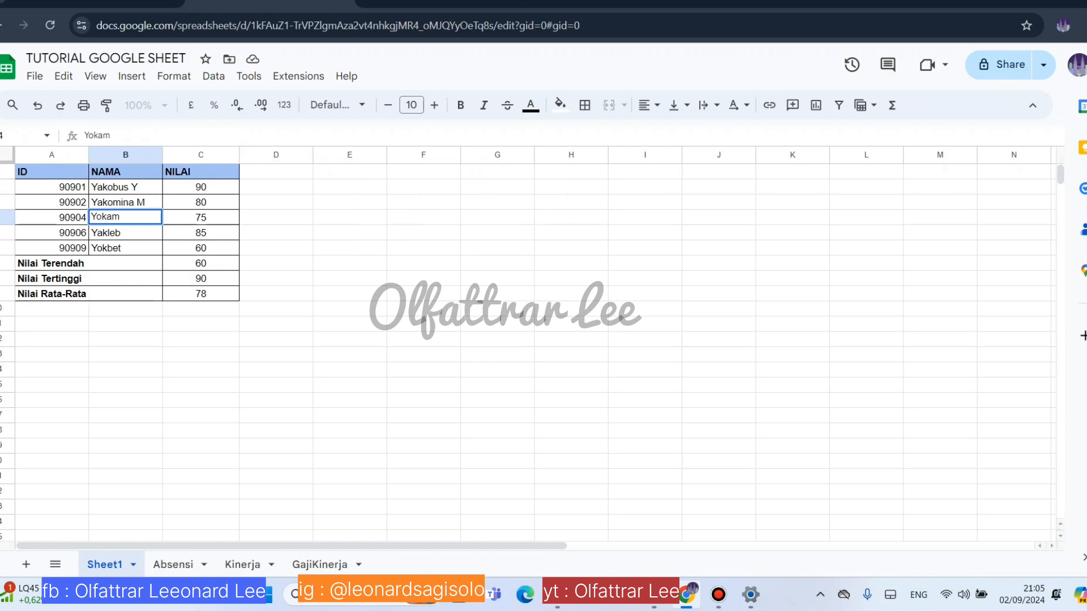
text(Sar)
key(Return)
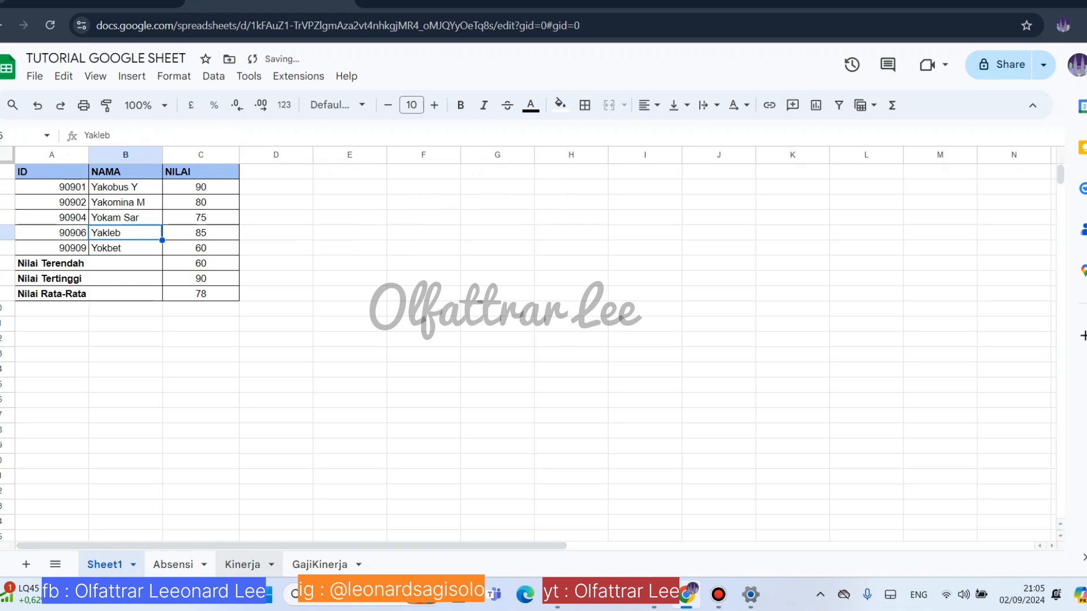
Check on the GajiKinerja sheet whether the name in B4 follows the change made on Sheet1
click(320, 564)
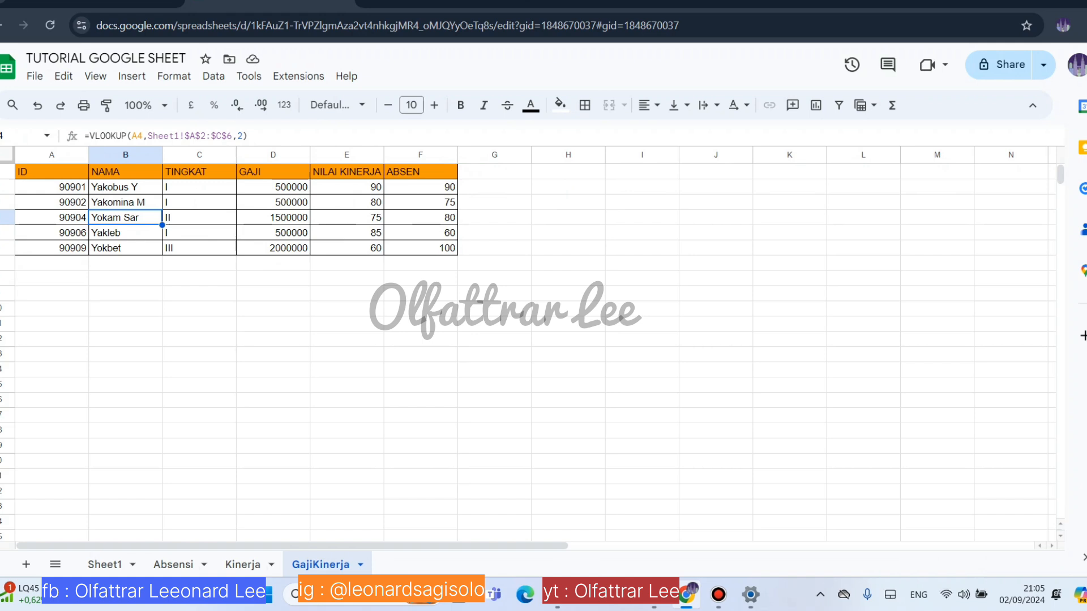
click(273, 323)
click(273, 293)
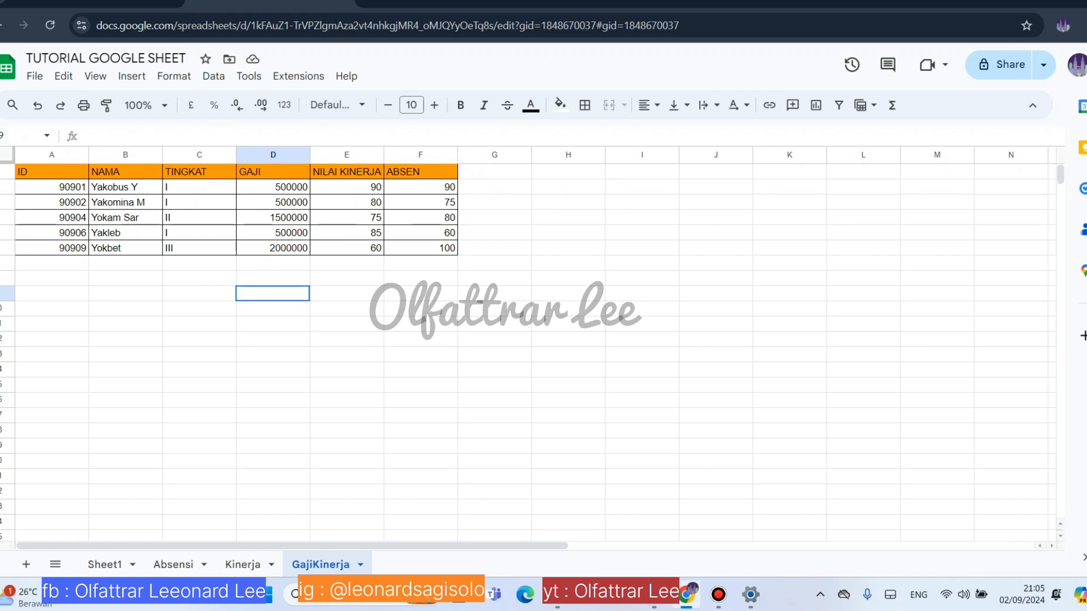